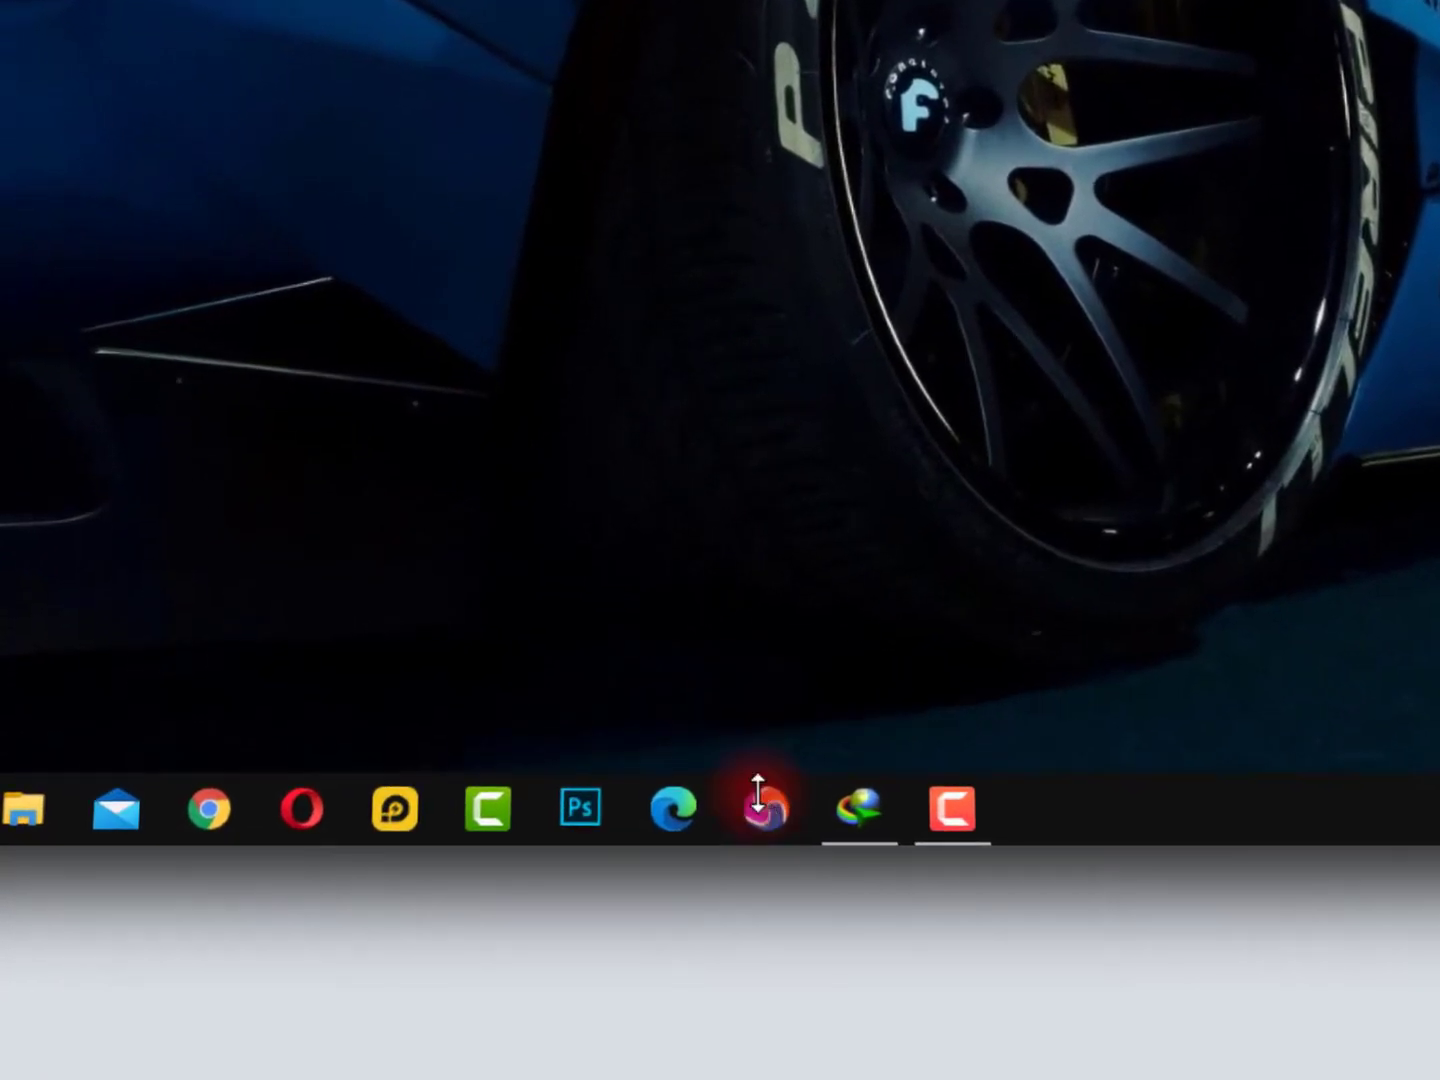
# Step: In Chrome, run a Google search for 'vmware download'
pyautogui.click(736, 828)
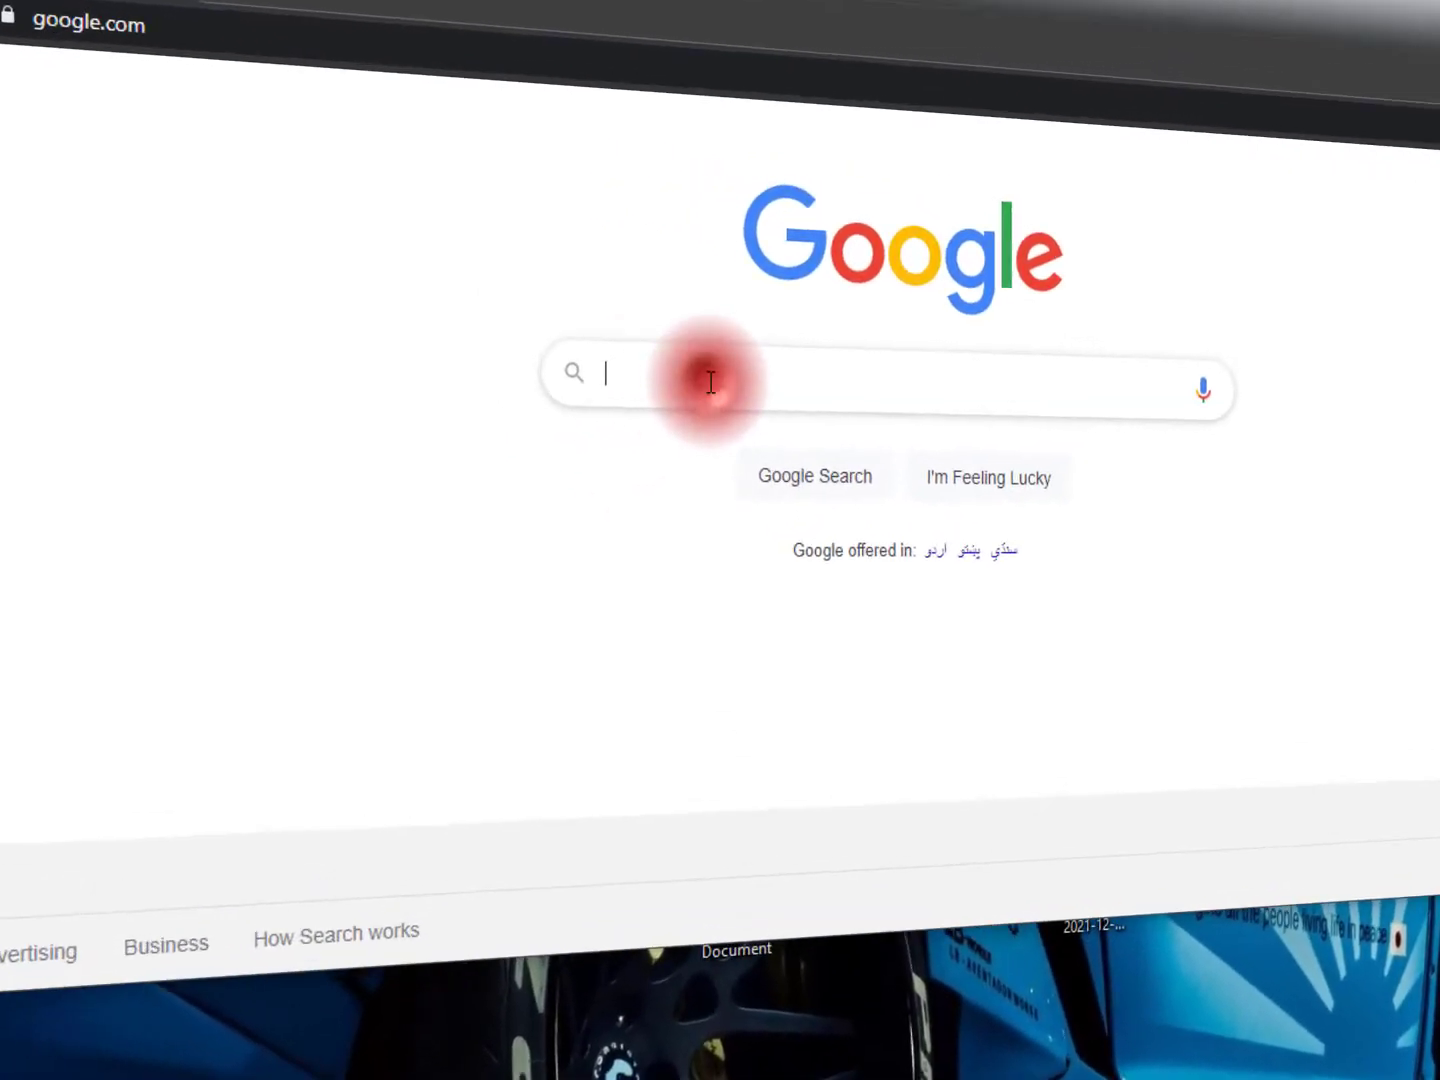
pyautogui.click(710, 382)
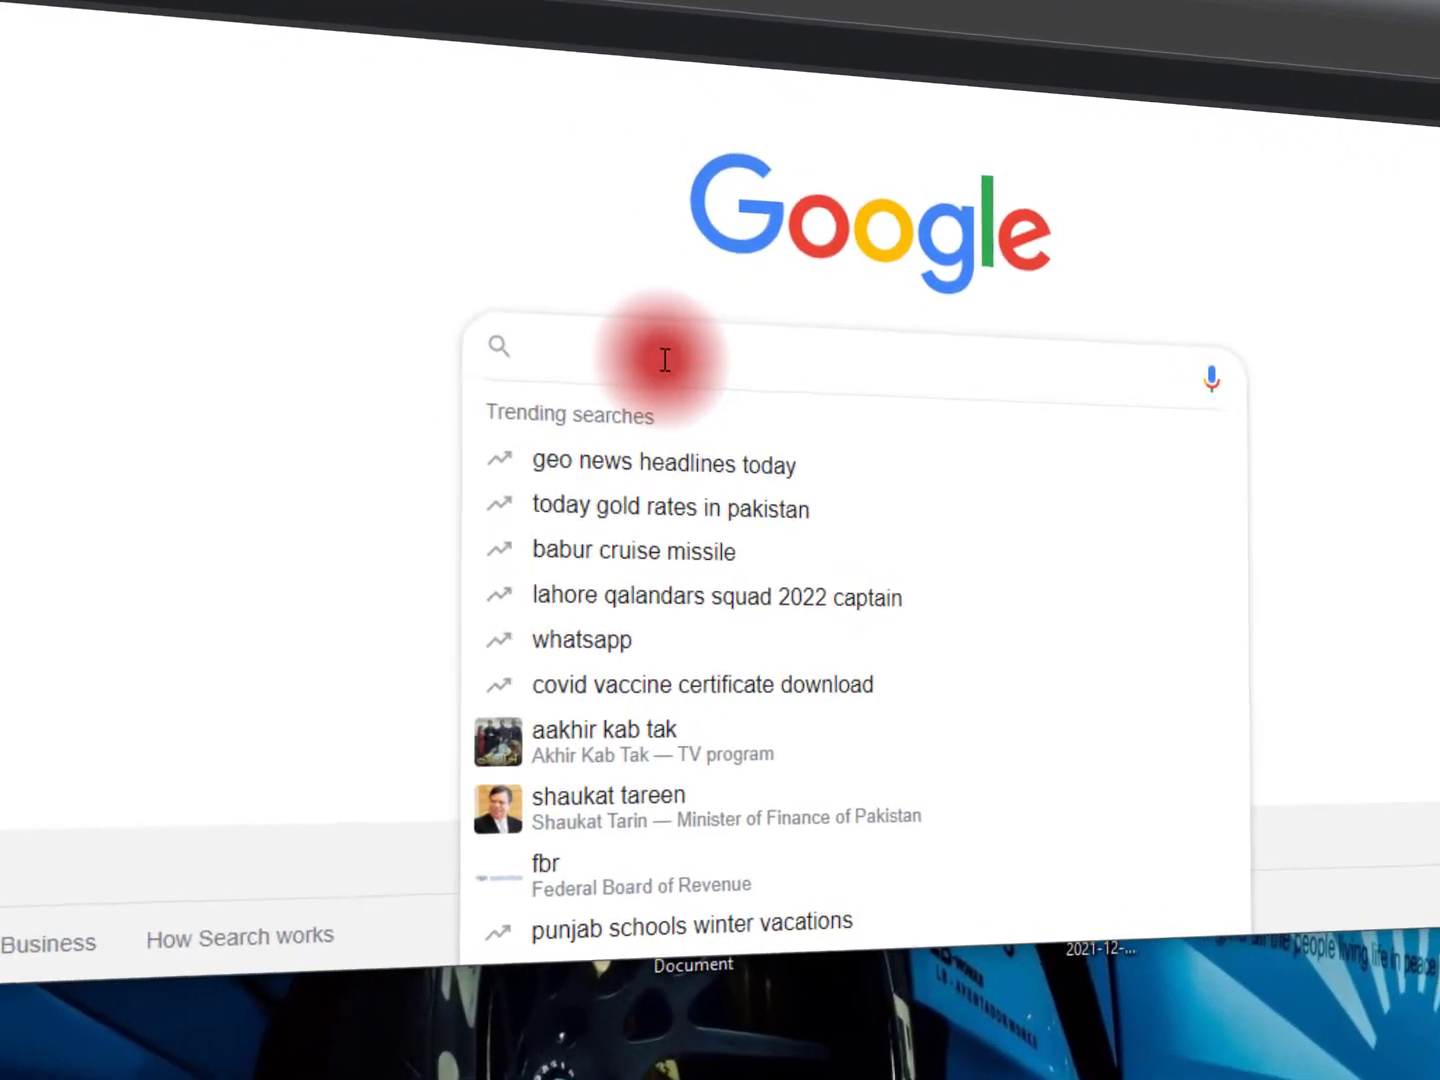
pyautogui.write('vm')
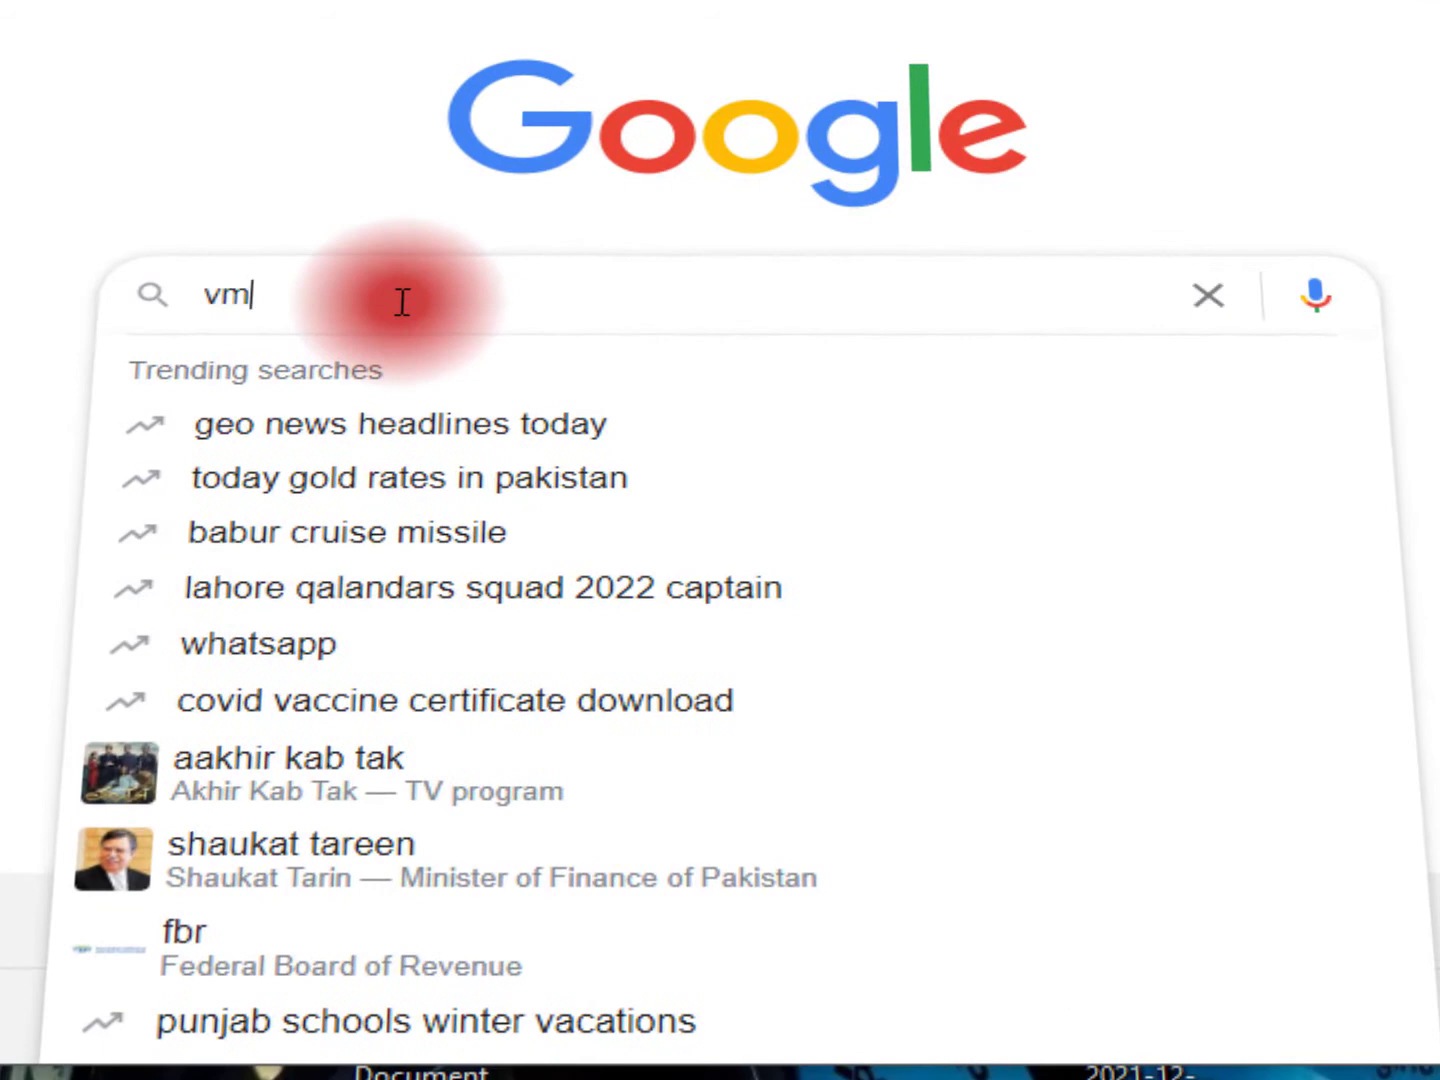
pyautogui.write('ware download')
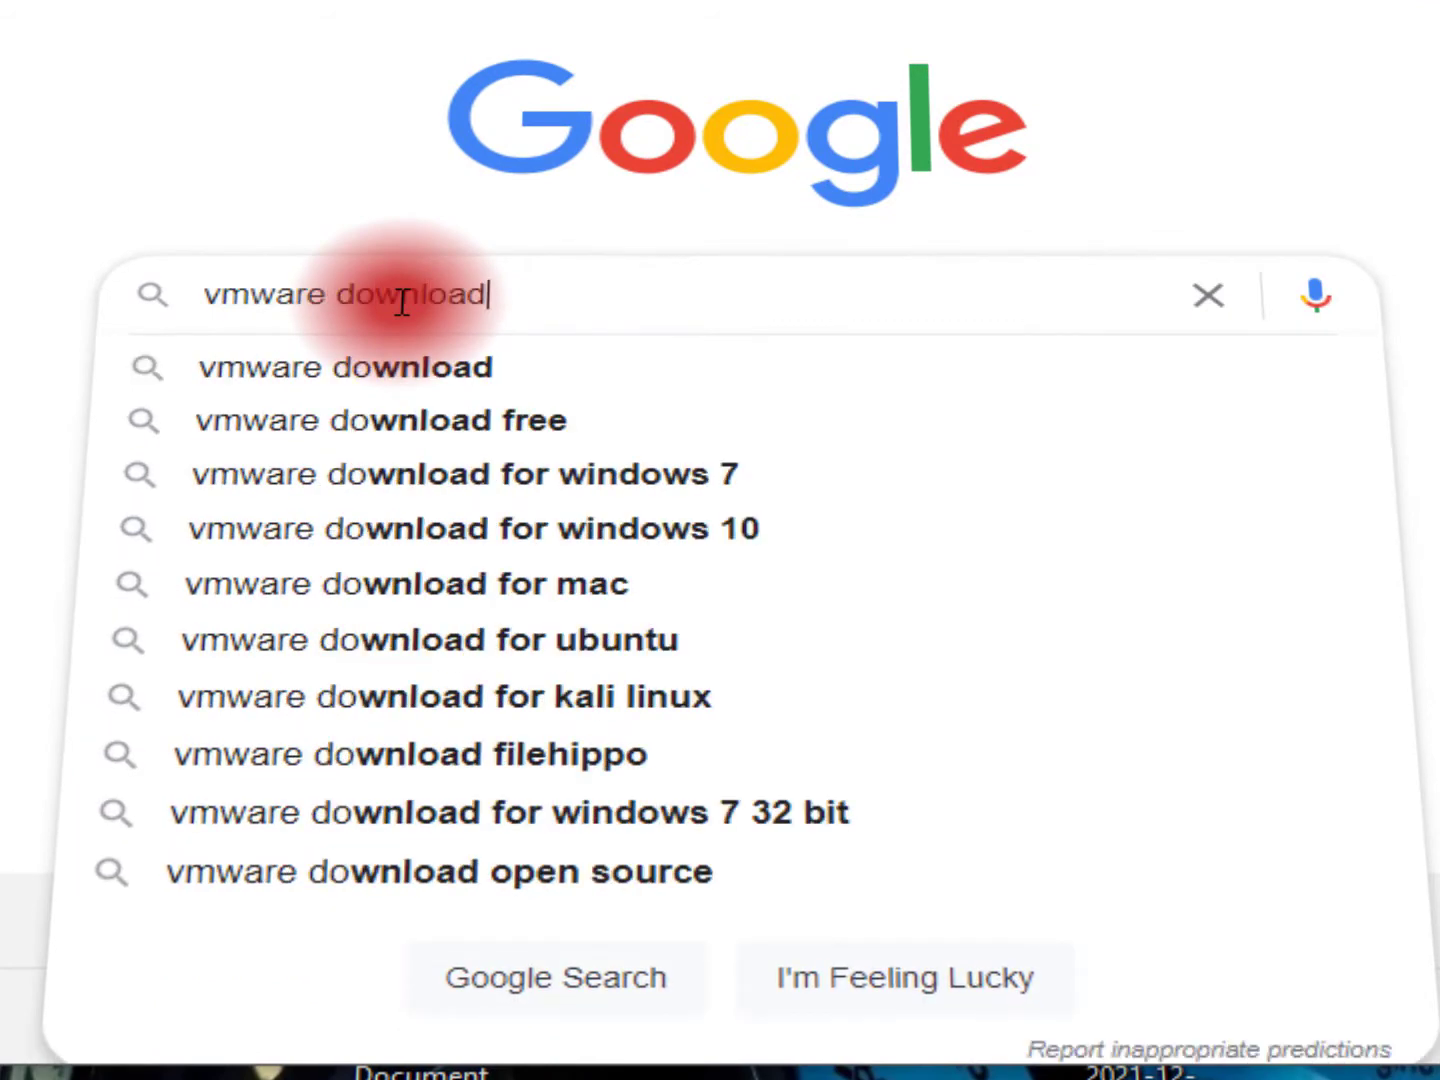
pyautogui.press('Escape')
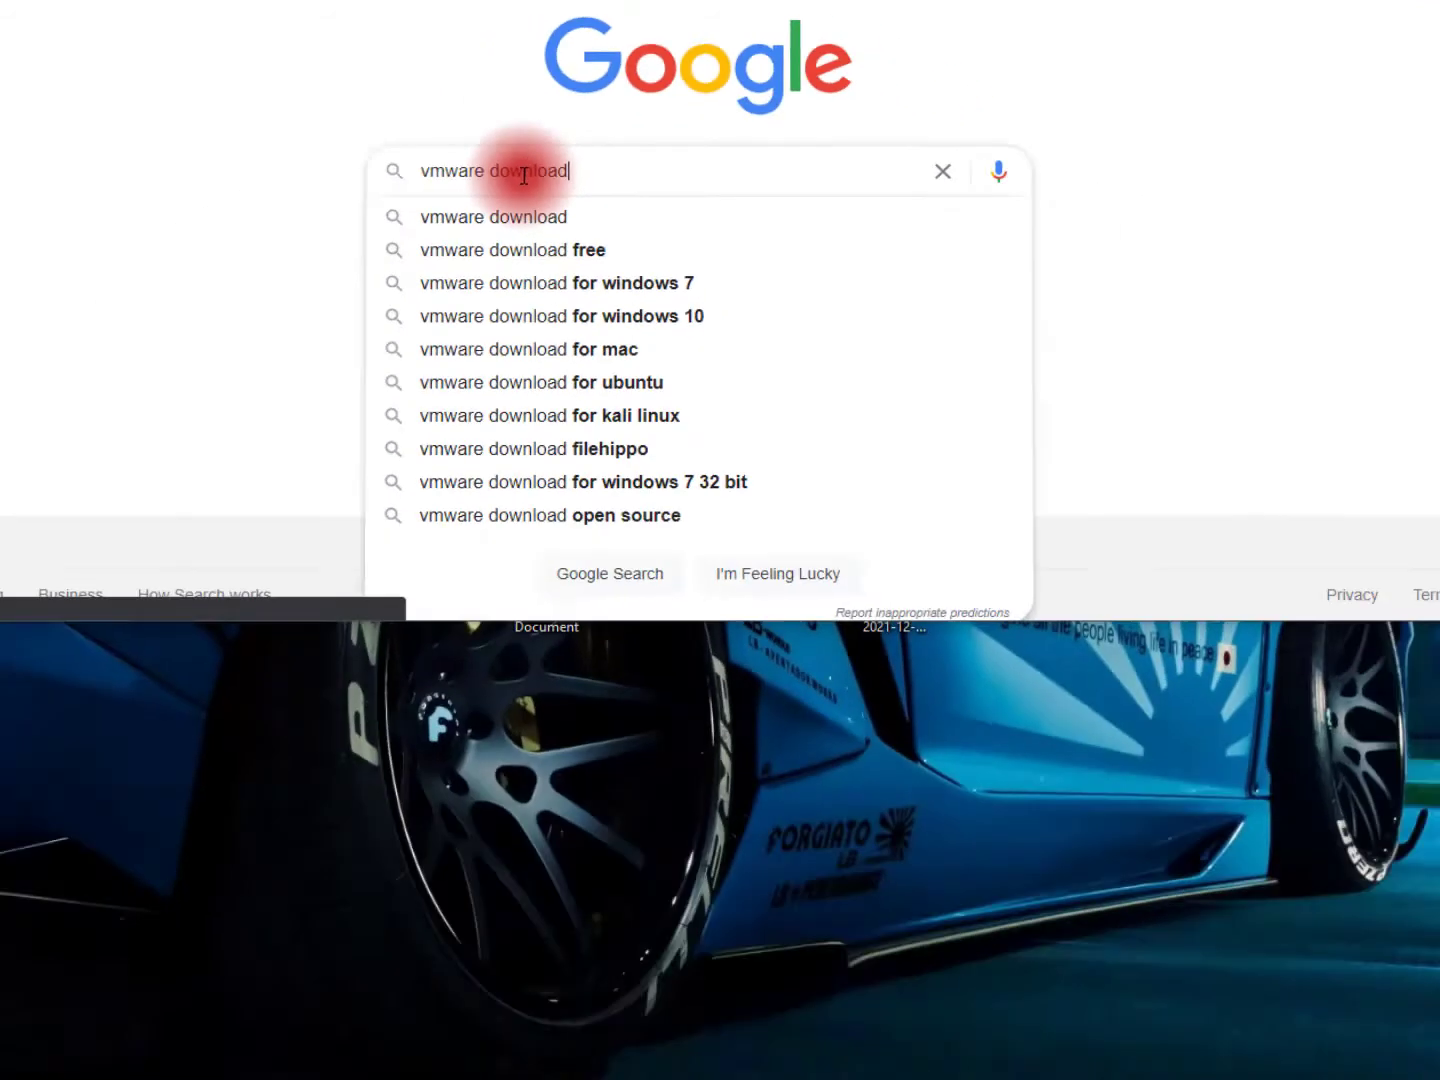
pyautogui.press('Return')
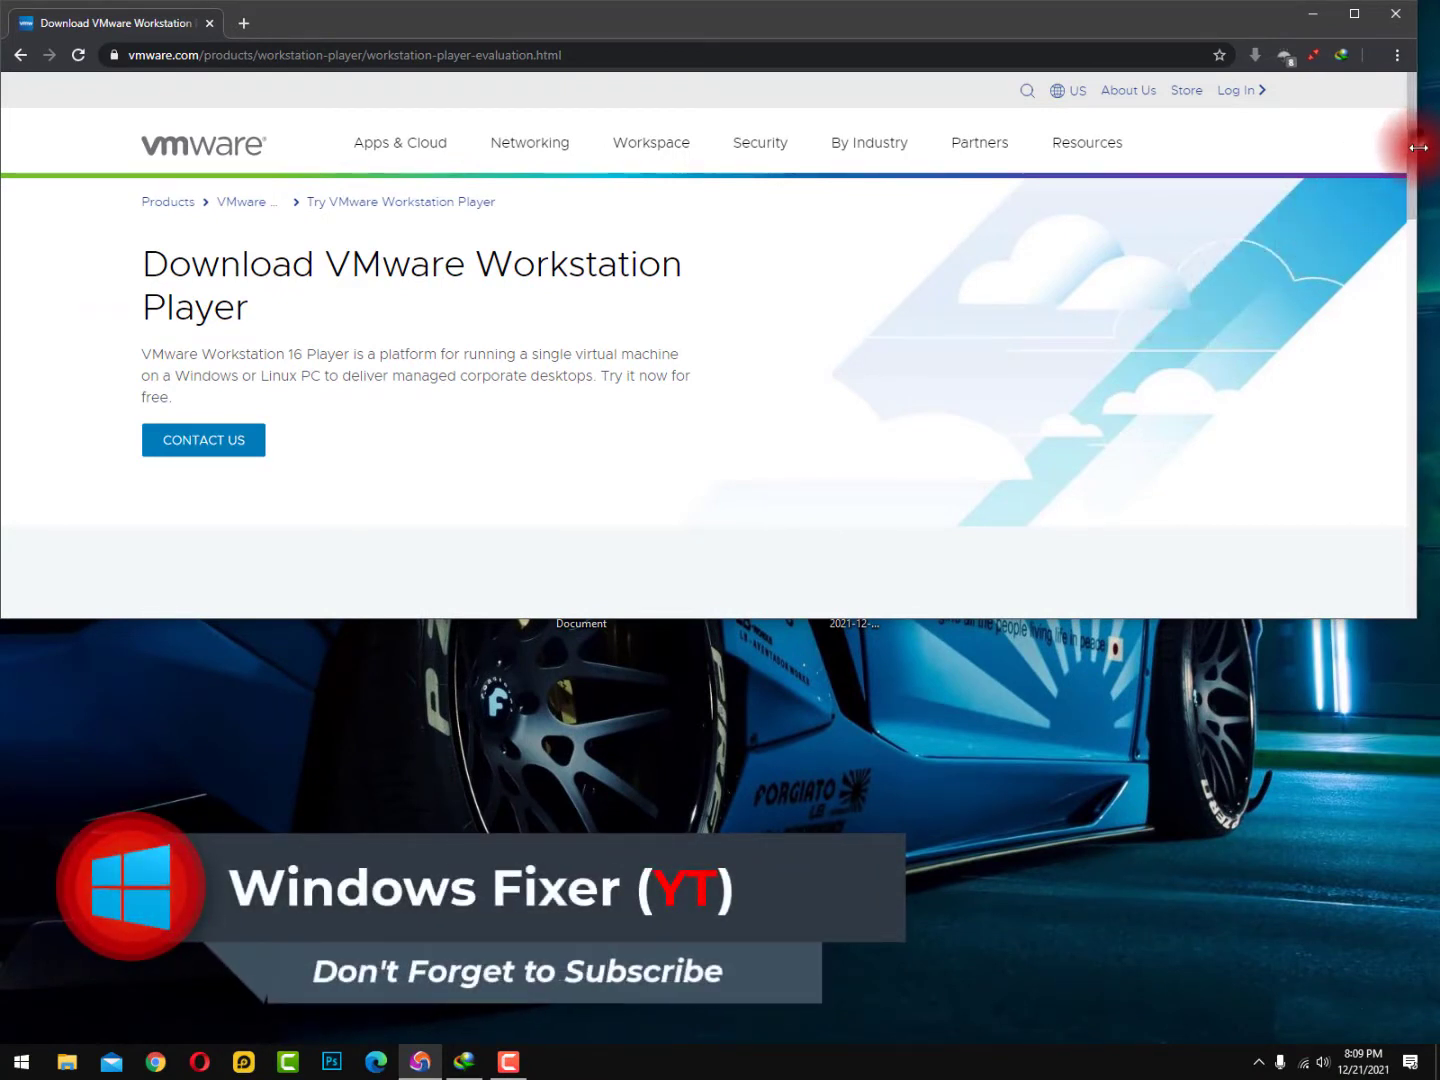
# Step: Resize the Chrome window to bring the Workstation 16.0 Player for Windows download into view
pyautogui.moveTo(1419, 147); pyautogui.dragTo(1420, 265)
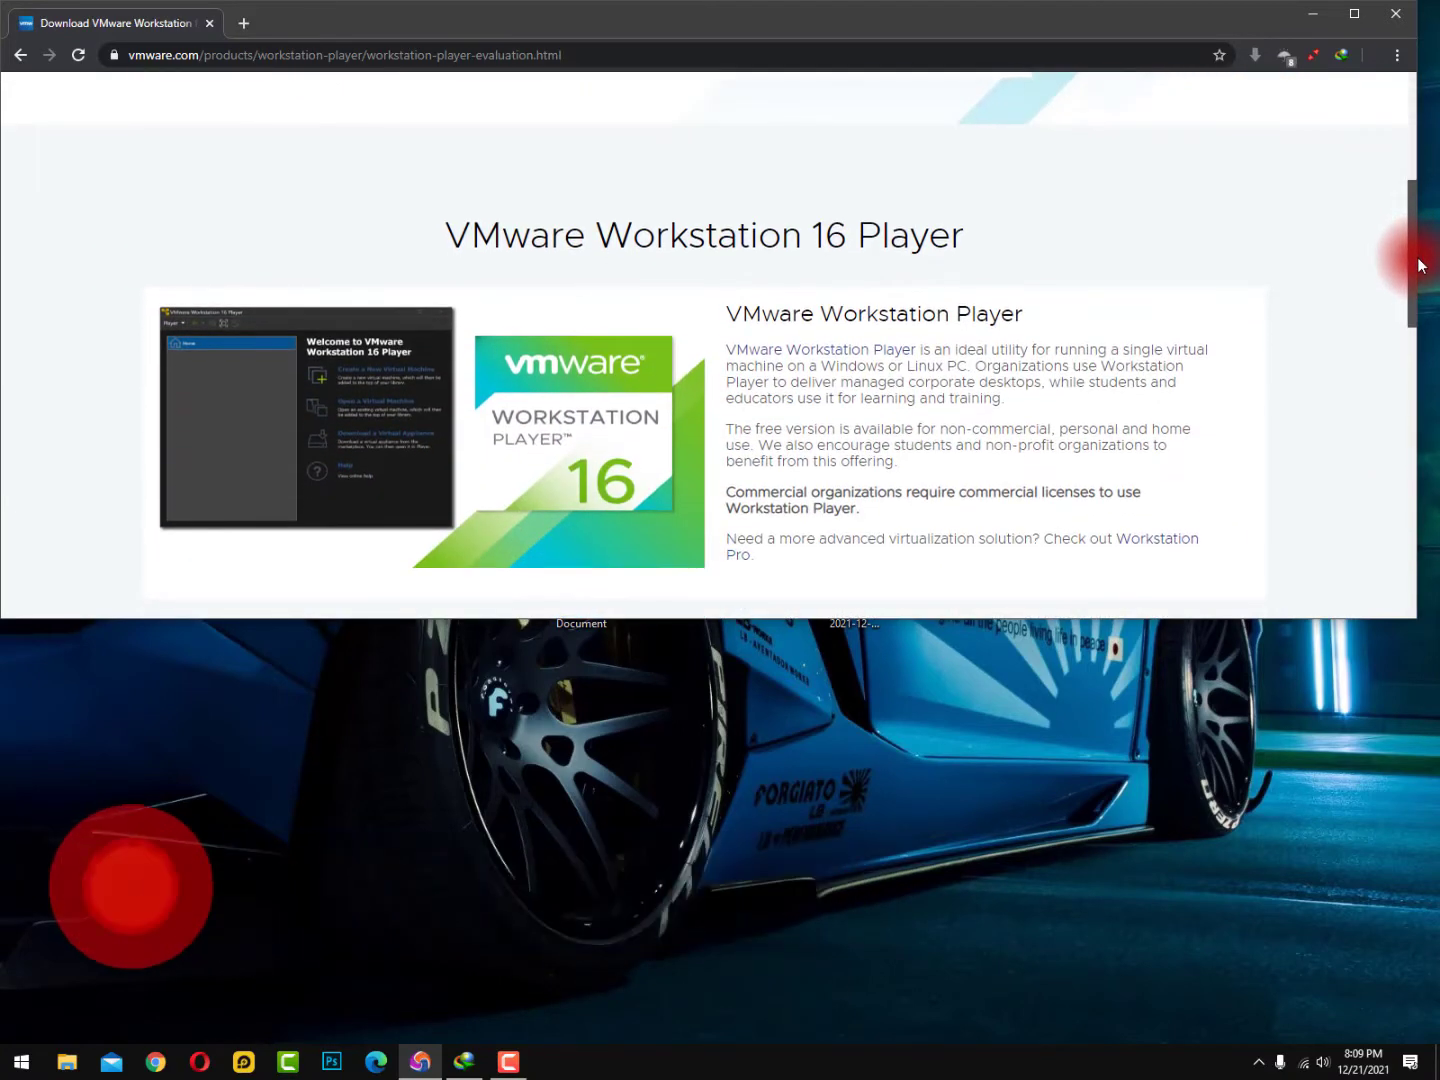
pyautogui.moveTo(1419, 265); pyautogui.dragTo(1410, 364)
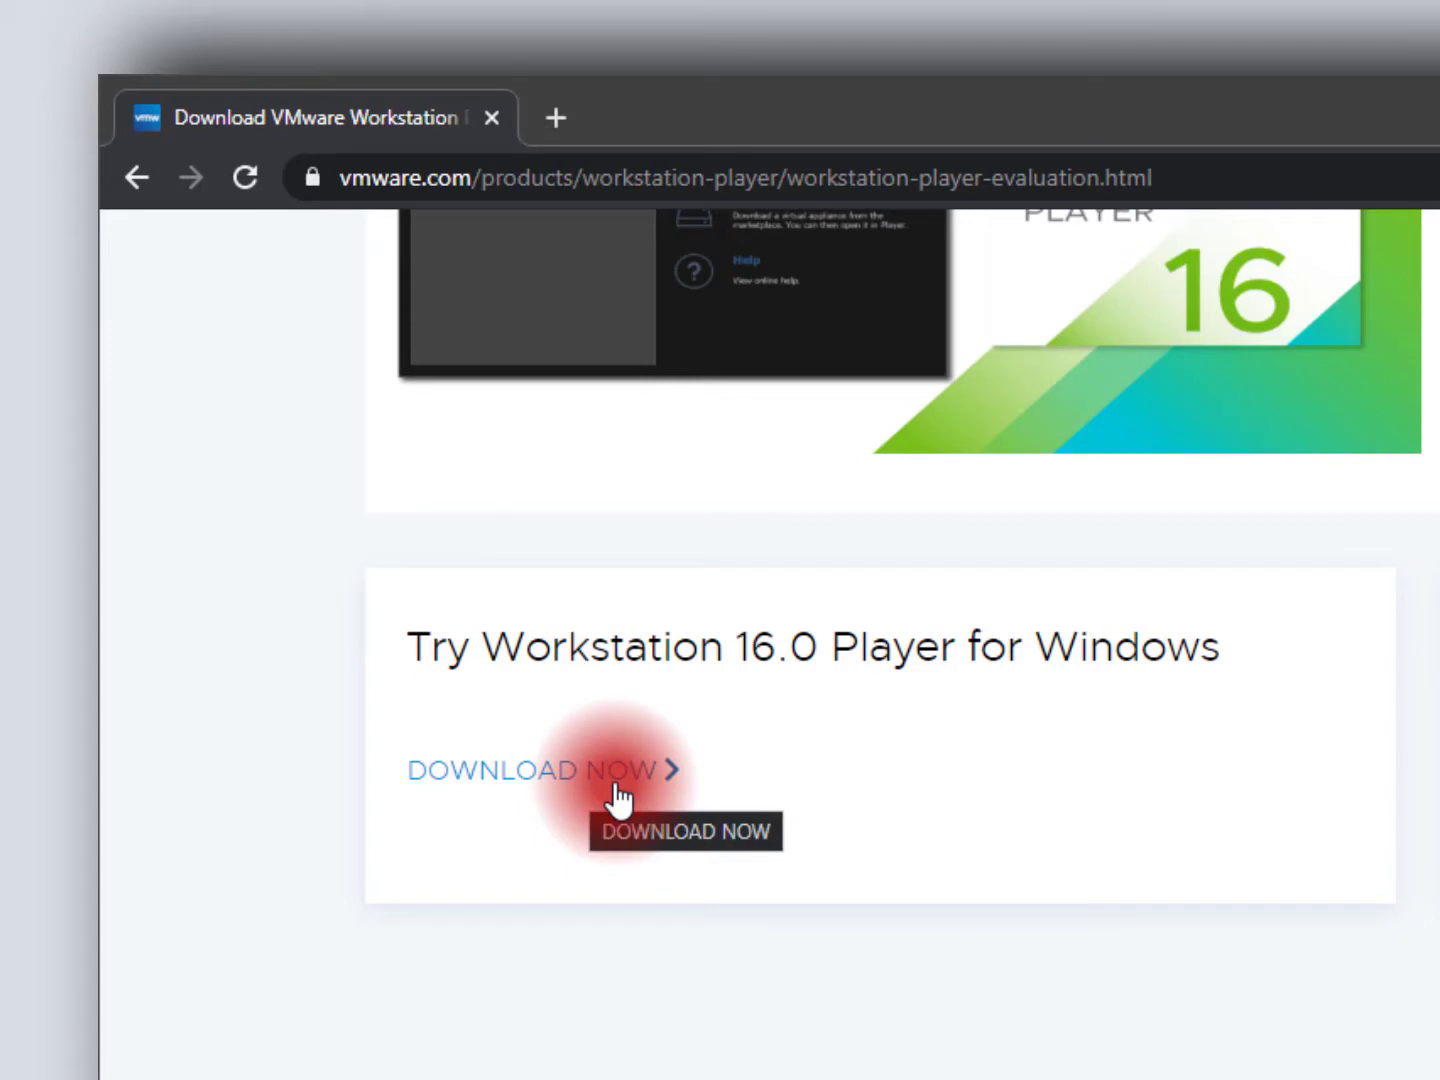
# Step: Cancel IDM's 584.27 MB VMware Player installer download without adding download exceptions
pyautogui.click(555, 787)
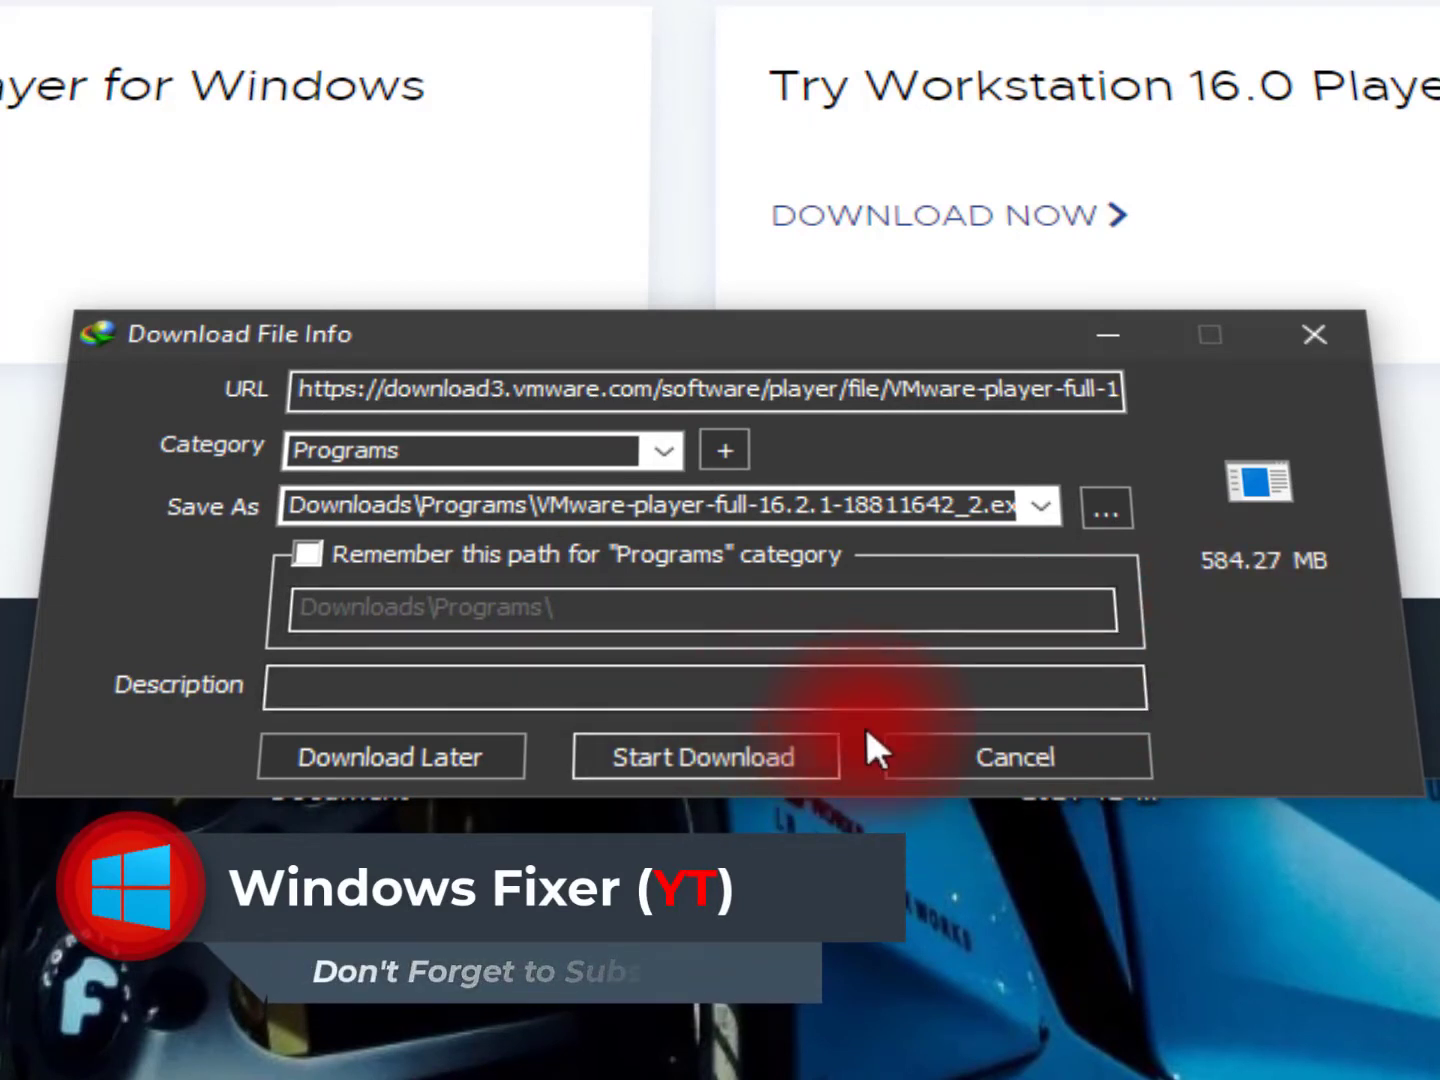
pyautogui.click(1023, 766)
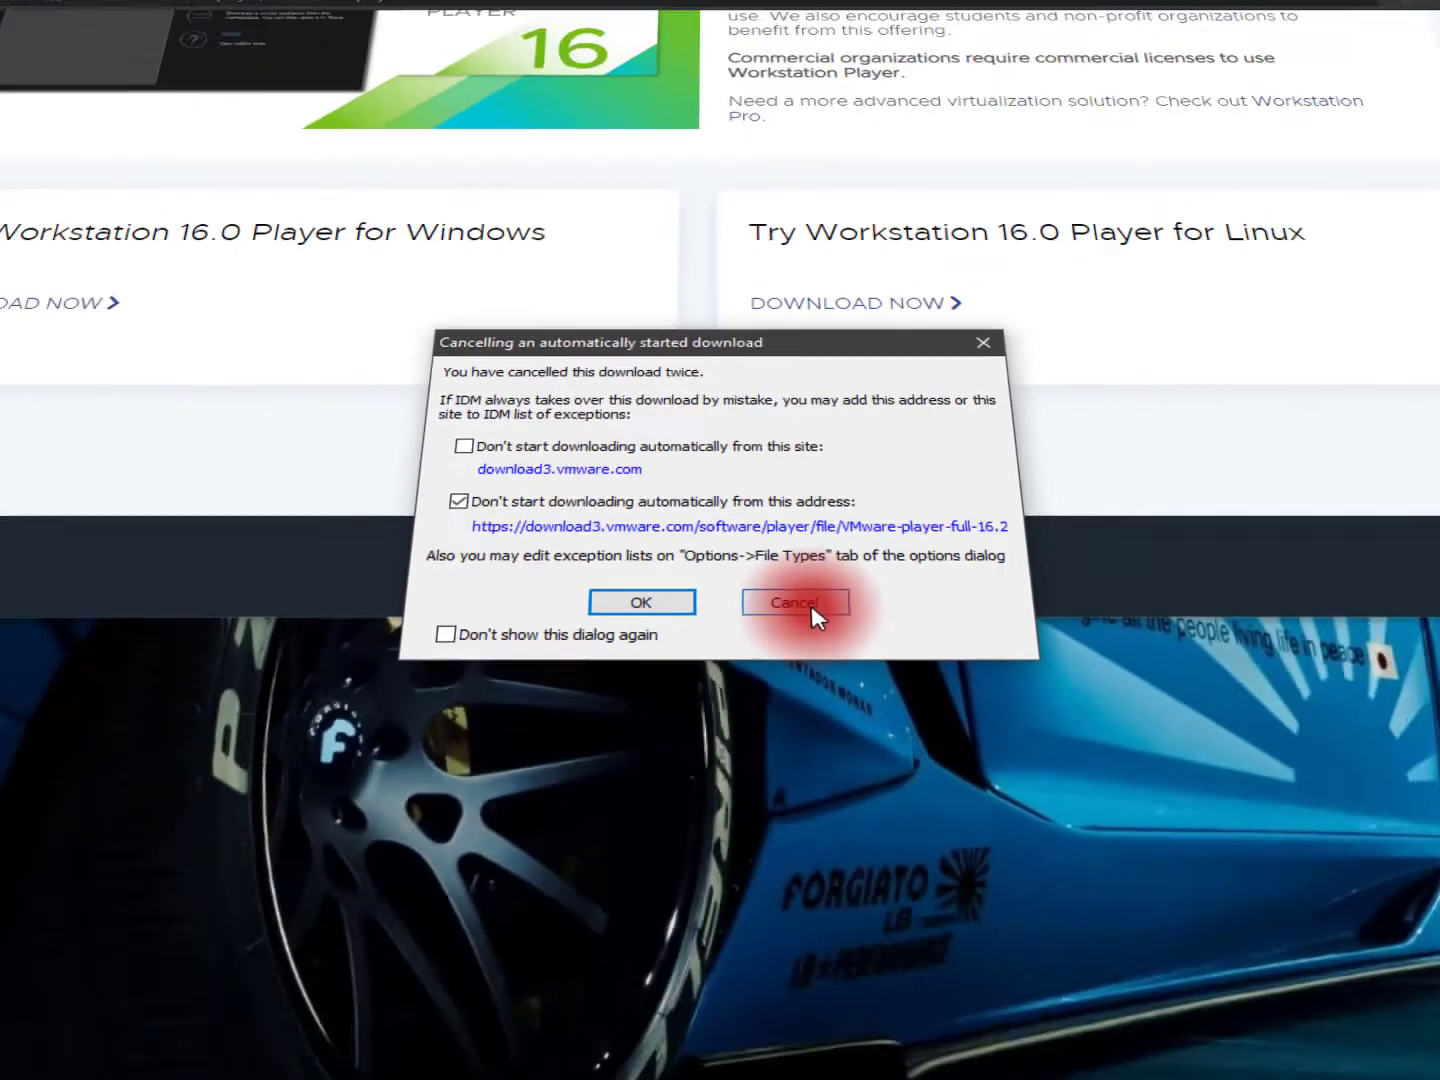
pyautogui.click(889, 760)
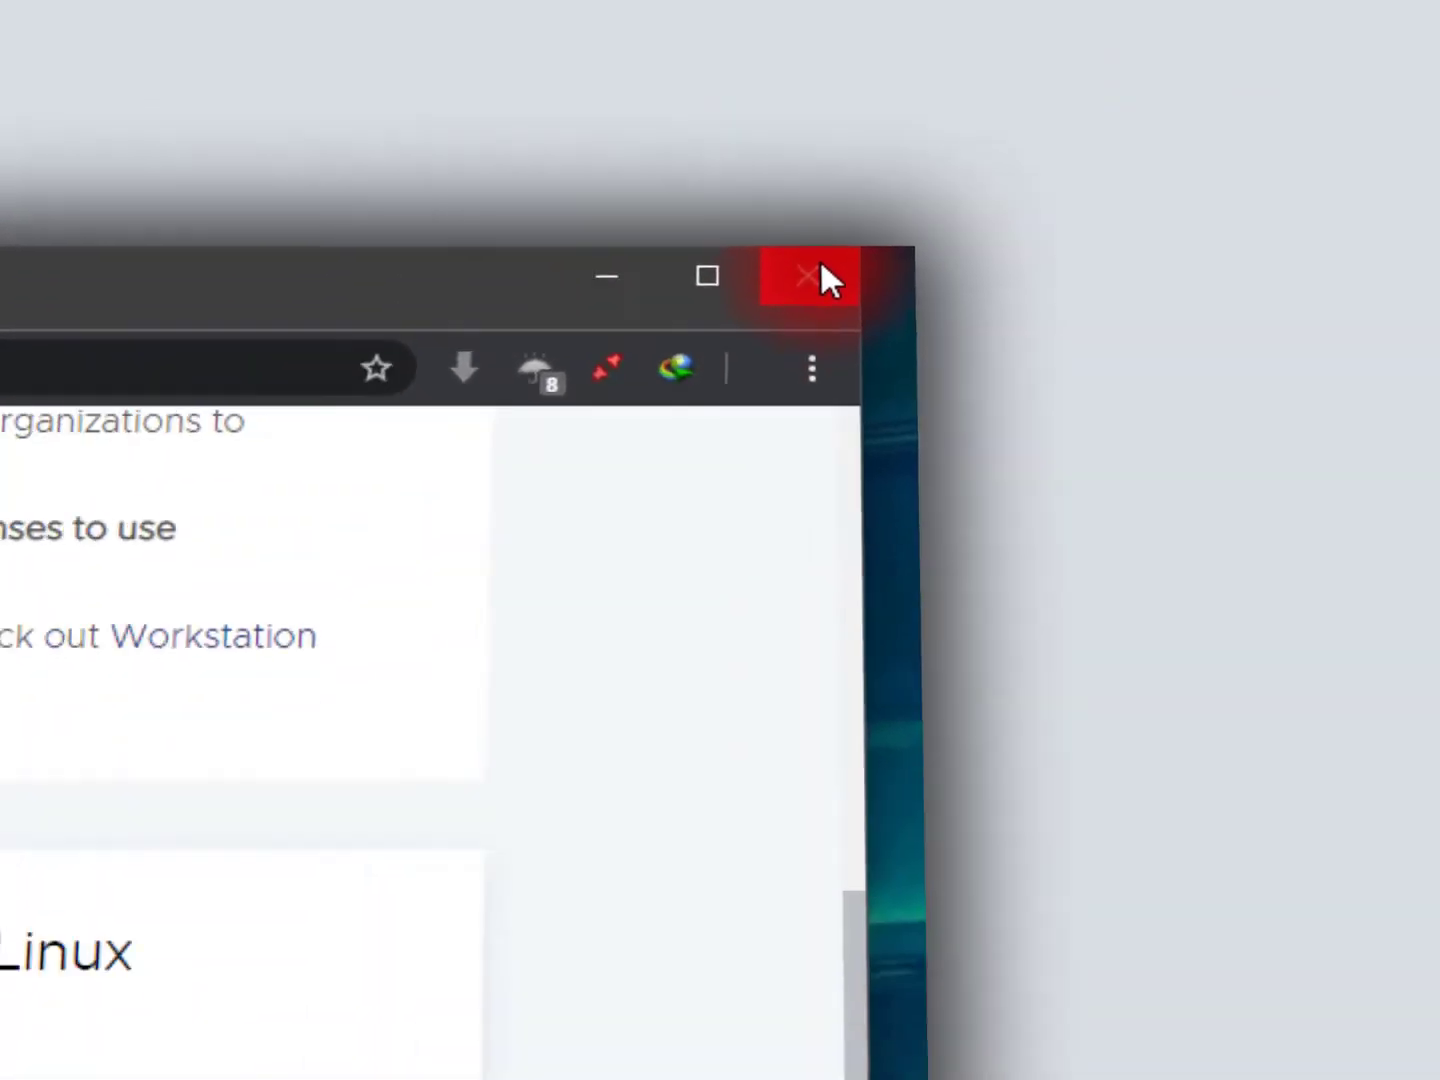
# Step: Close Chrome and run VMware-player-full-16.2.1-18811642 from the Downloads\Programs folder
pyautogui.click(852, 380)
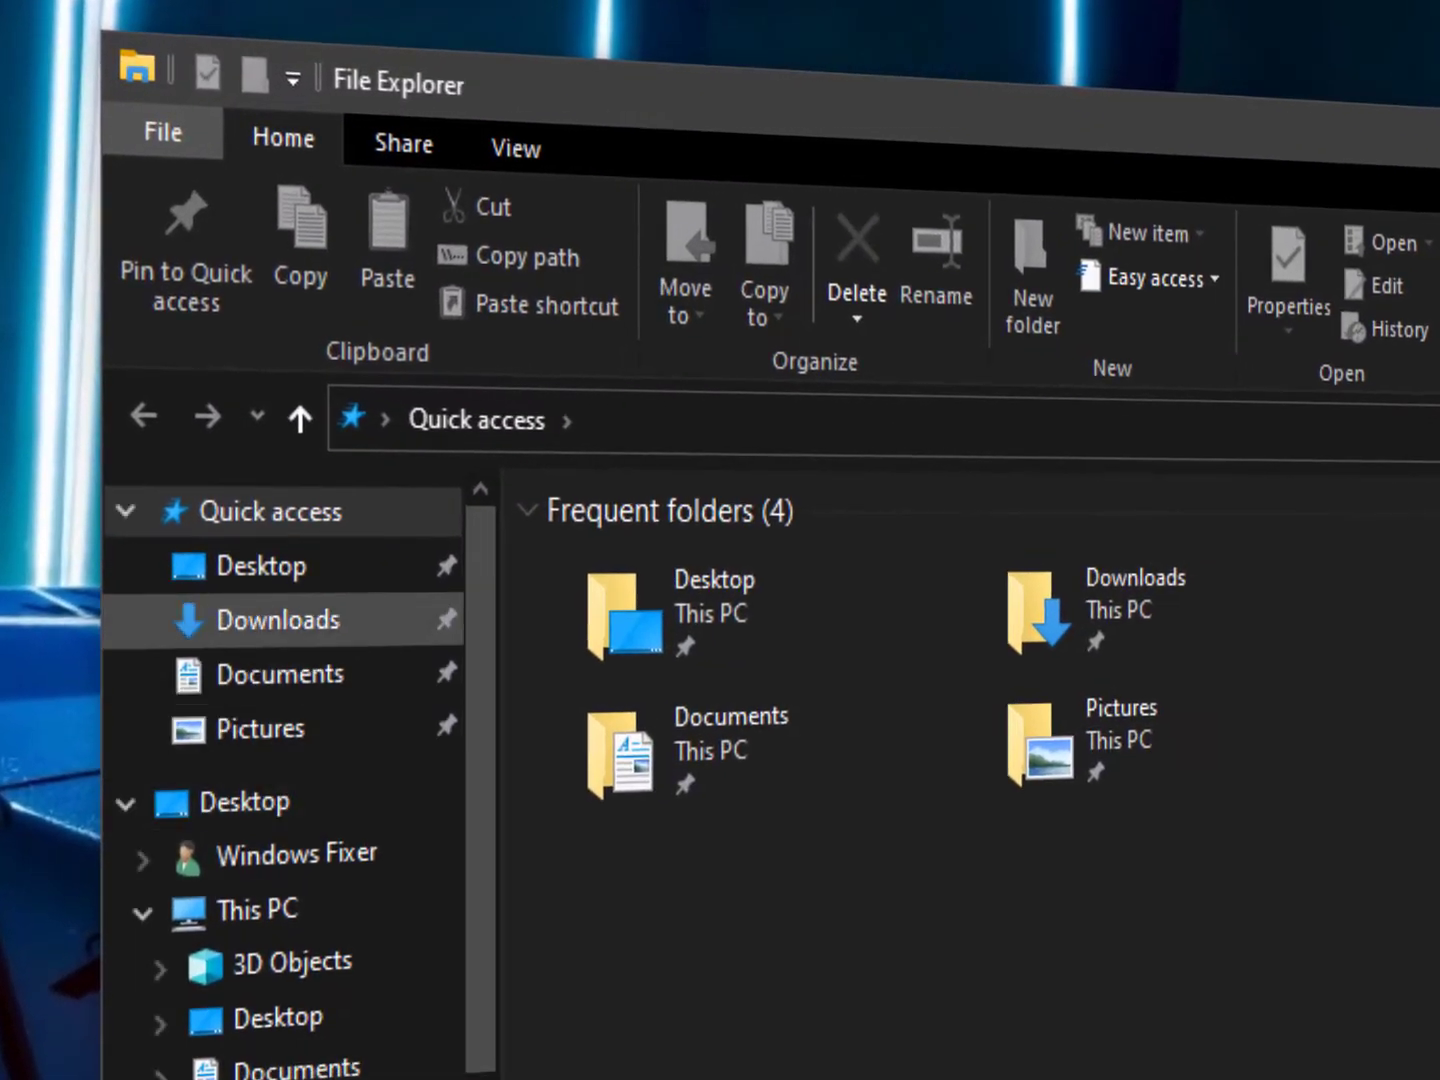
pyautogui.click(365, 620)
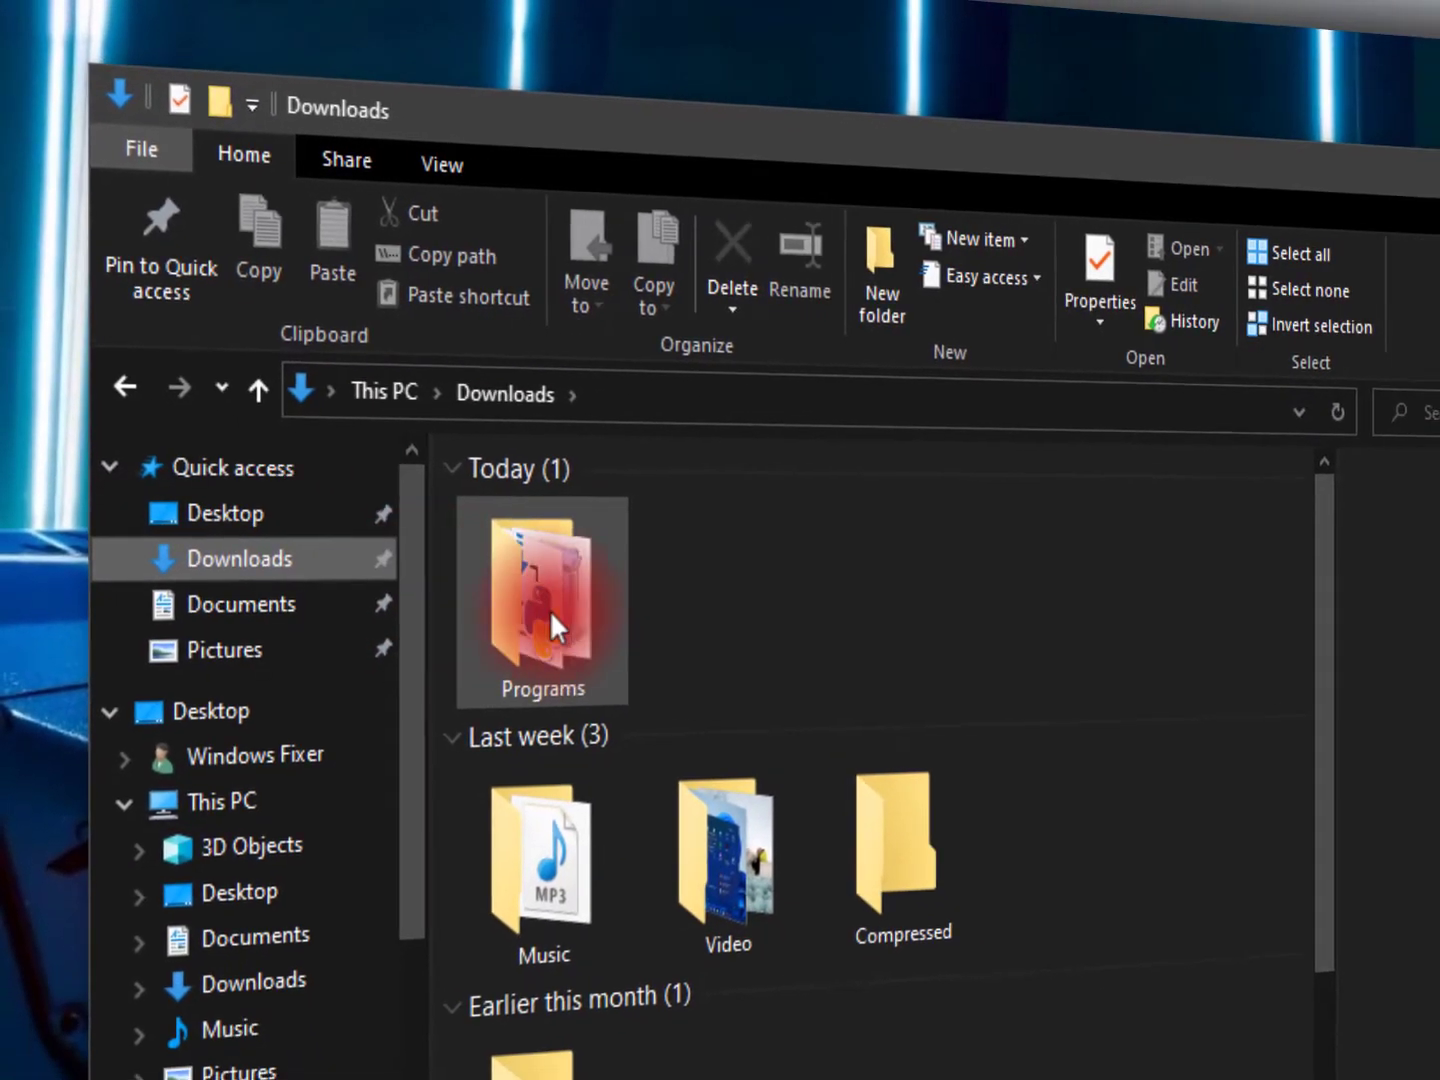
pyautogui.click(640, 658)
pyautogui.doubleClick(586, 622)
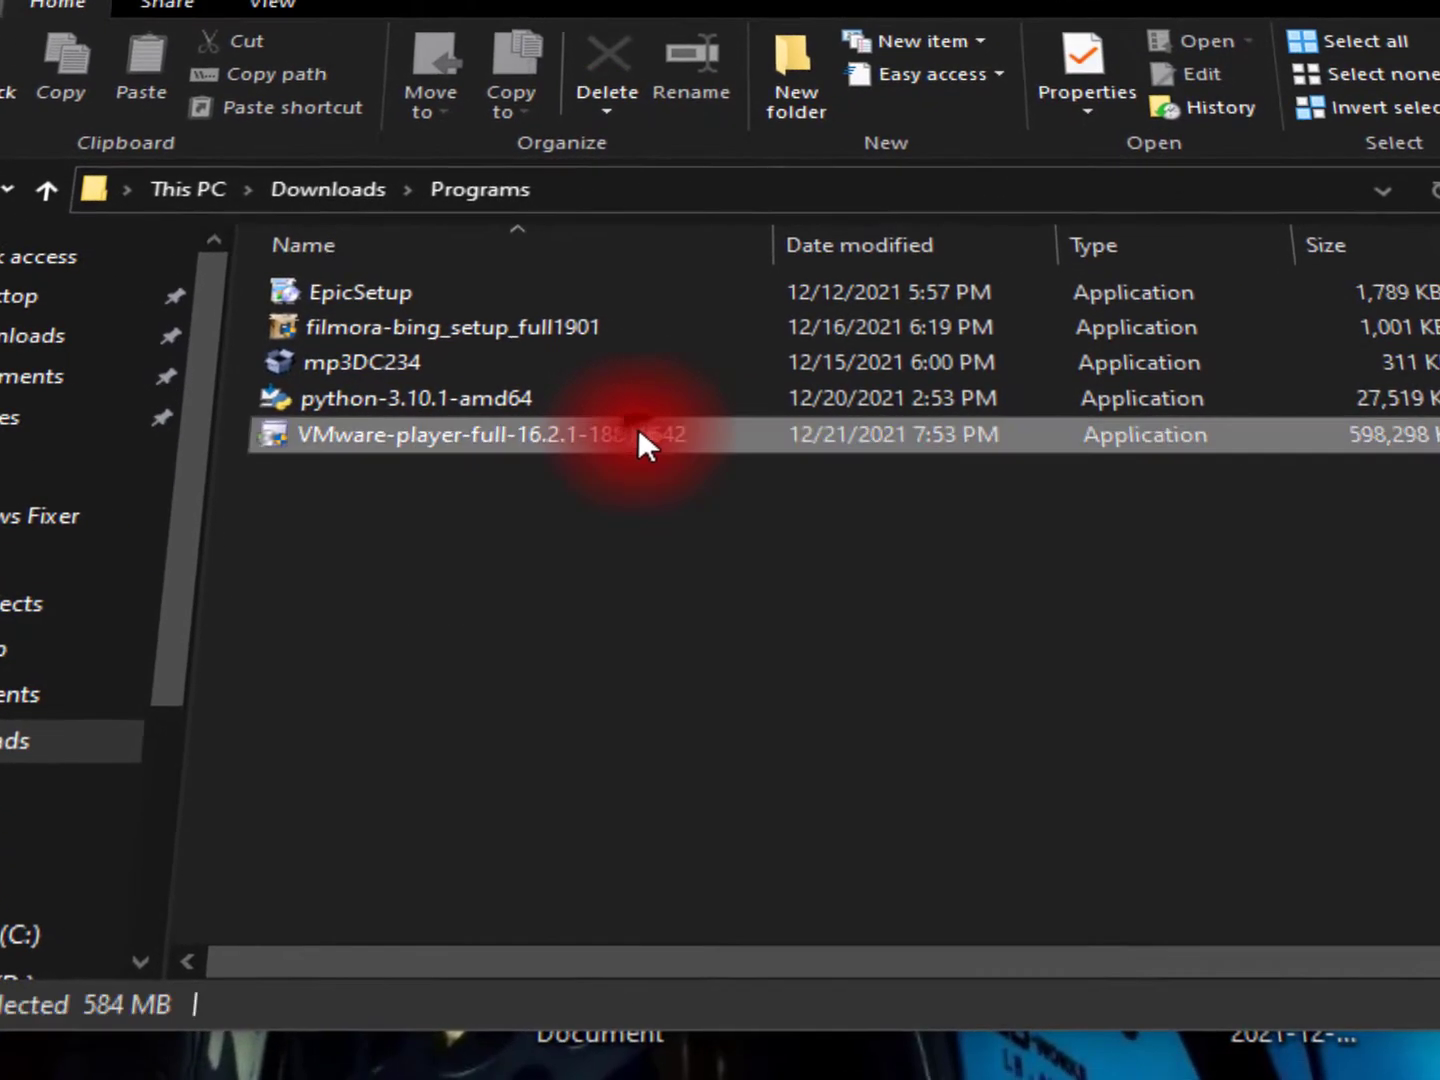
pyautogui.rightClick(760, 655)
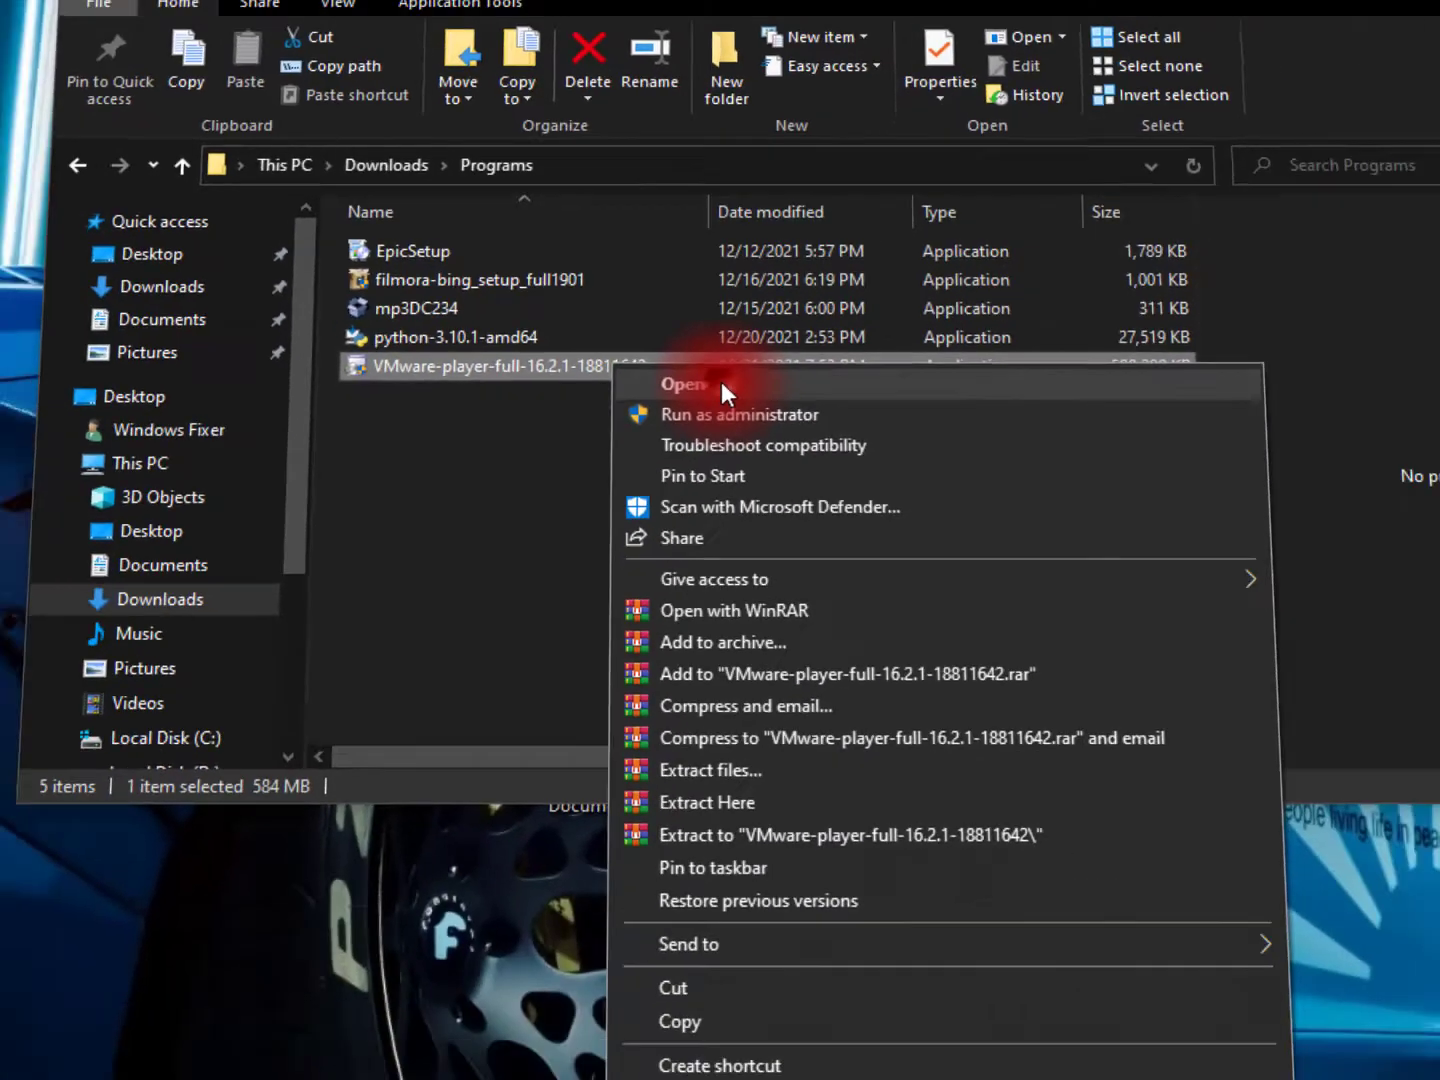
pyautogui.click(703, 457)
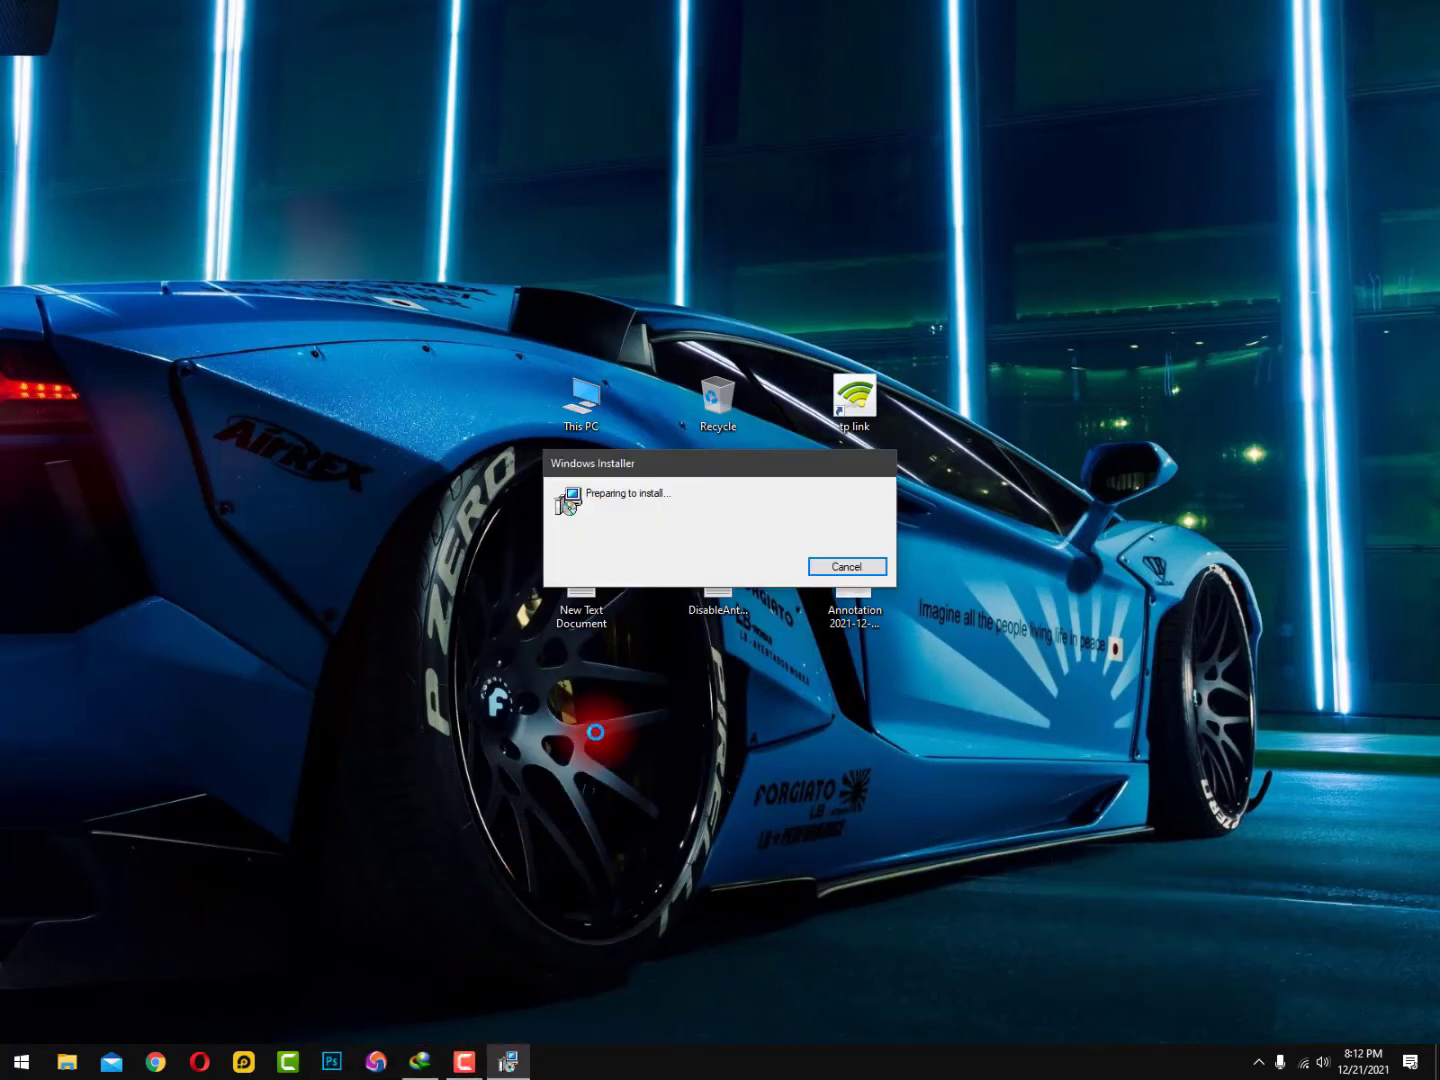
# Step: Pass the welcome page and accept the VMware license terms, keeping the default install location
pyautogui.click(677, 519)
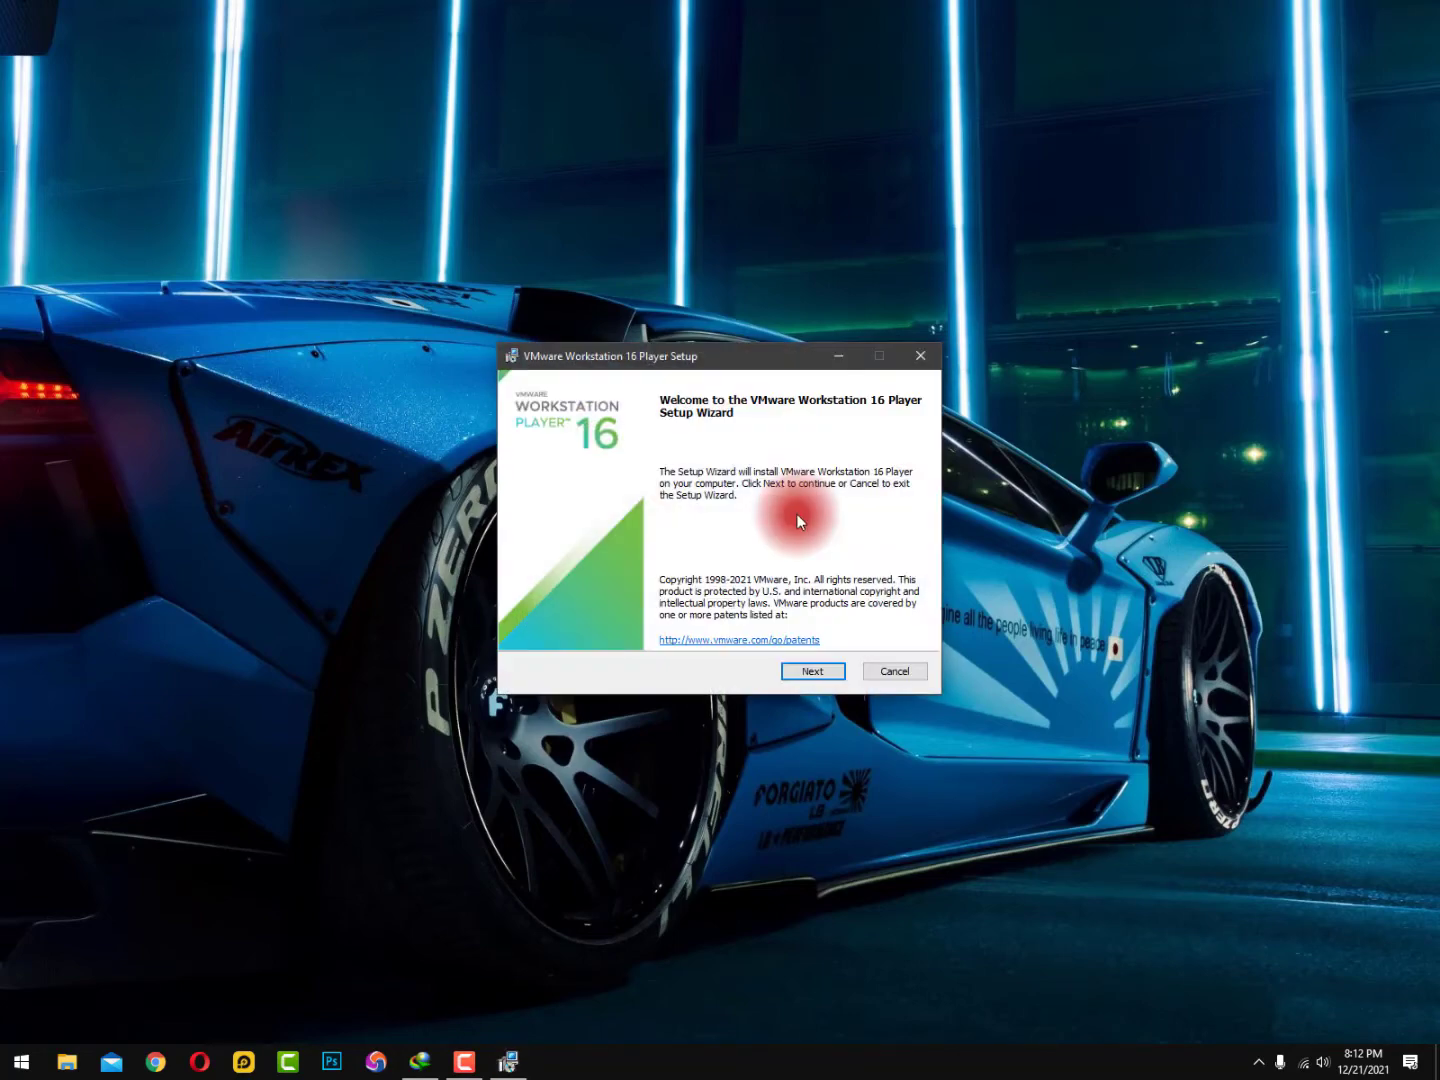
pyautogui.moveTo(749, 356); pyautogui.dragTo(749, 219)
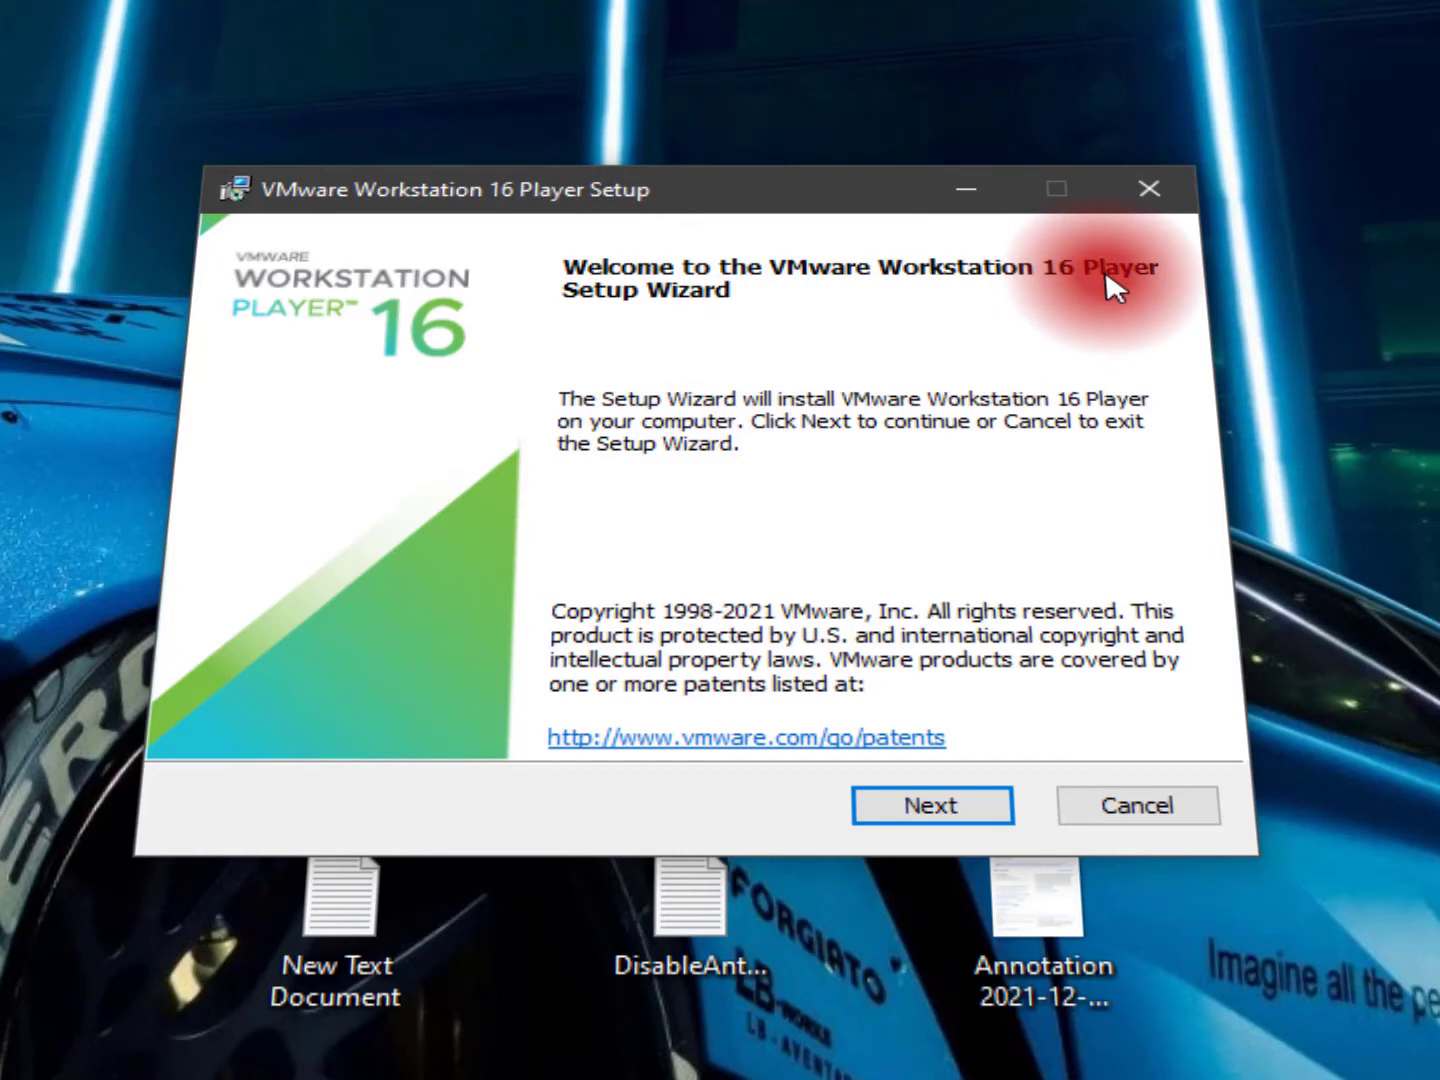
pyautogui.click(984, 805)
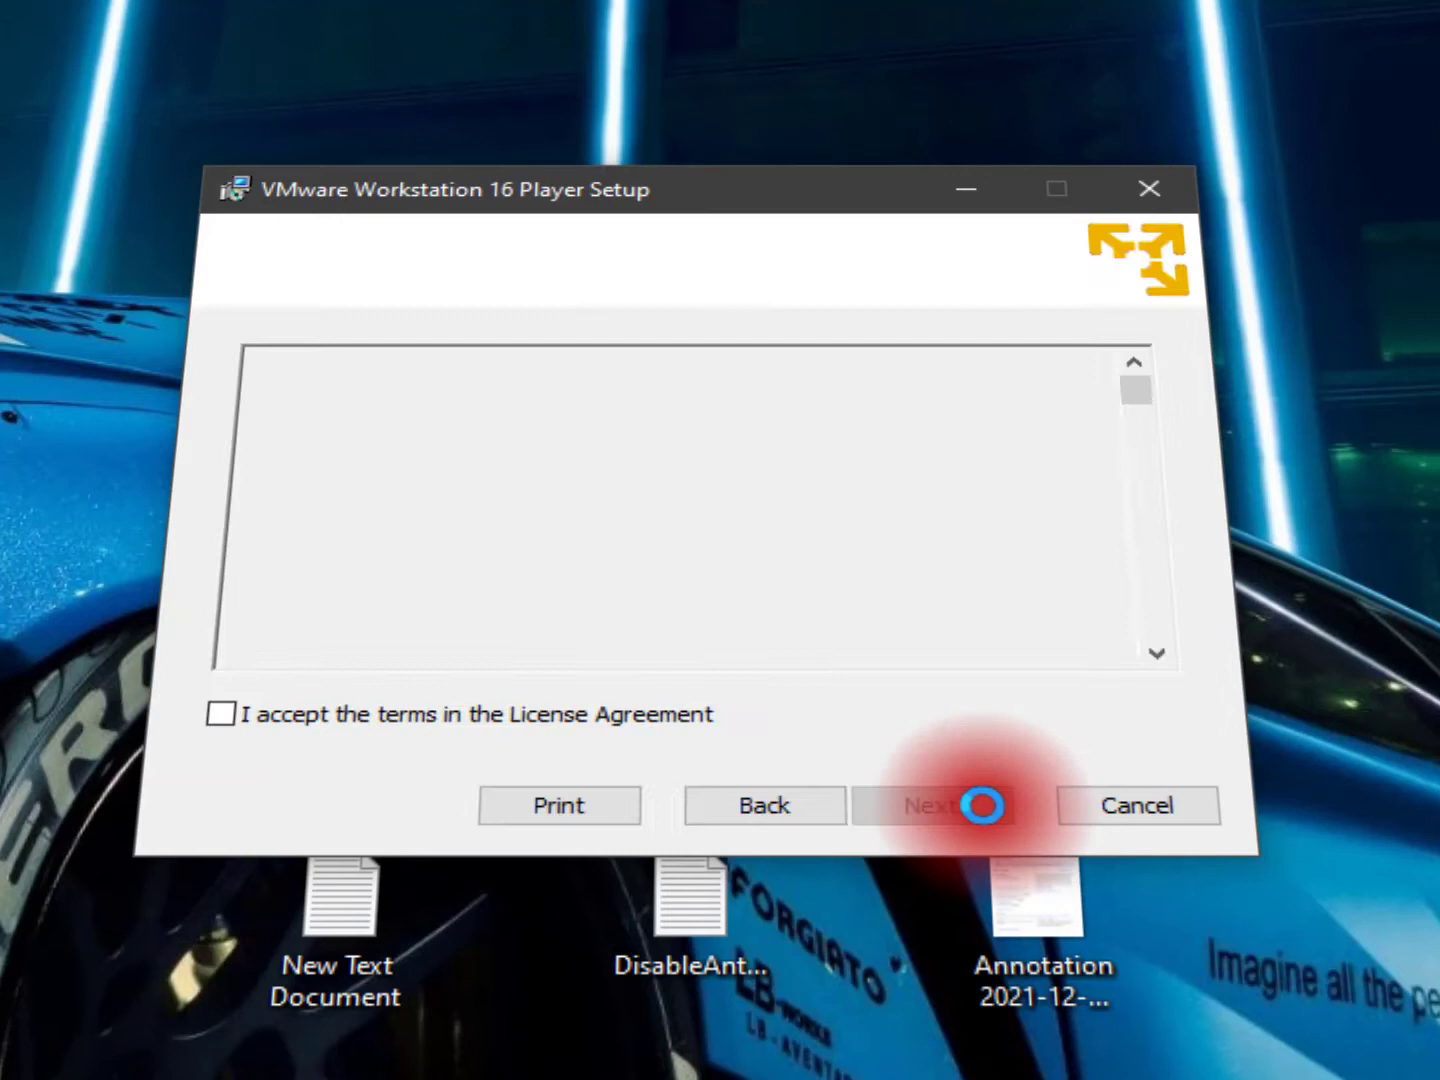
pyautogui.click(221, 714)
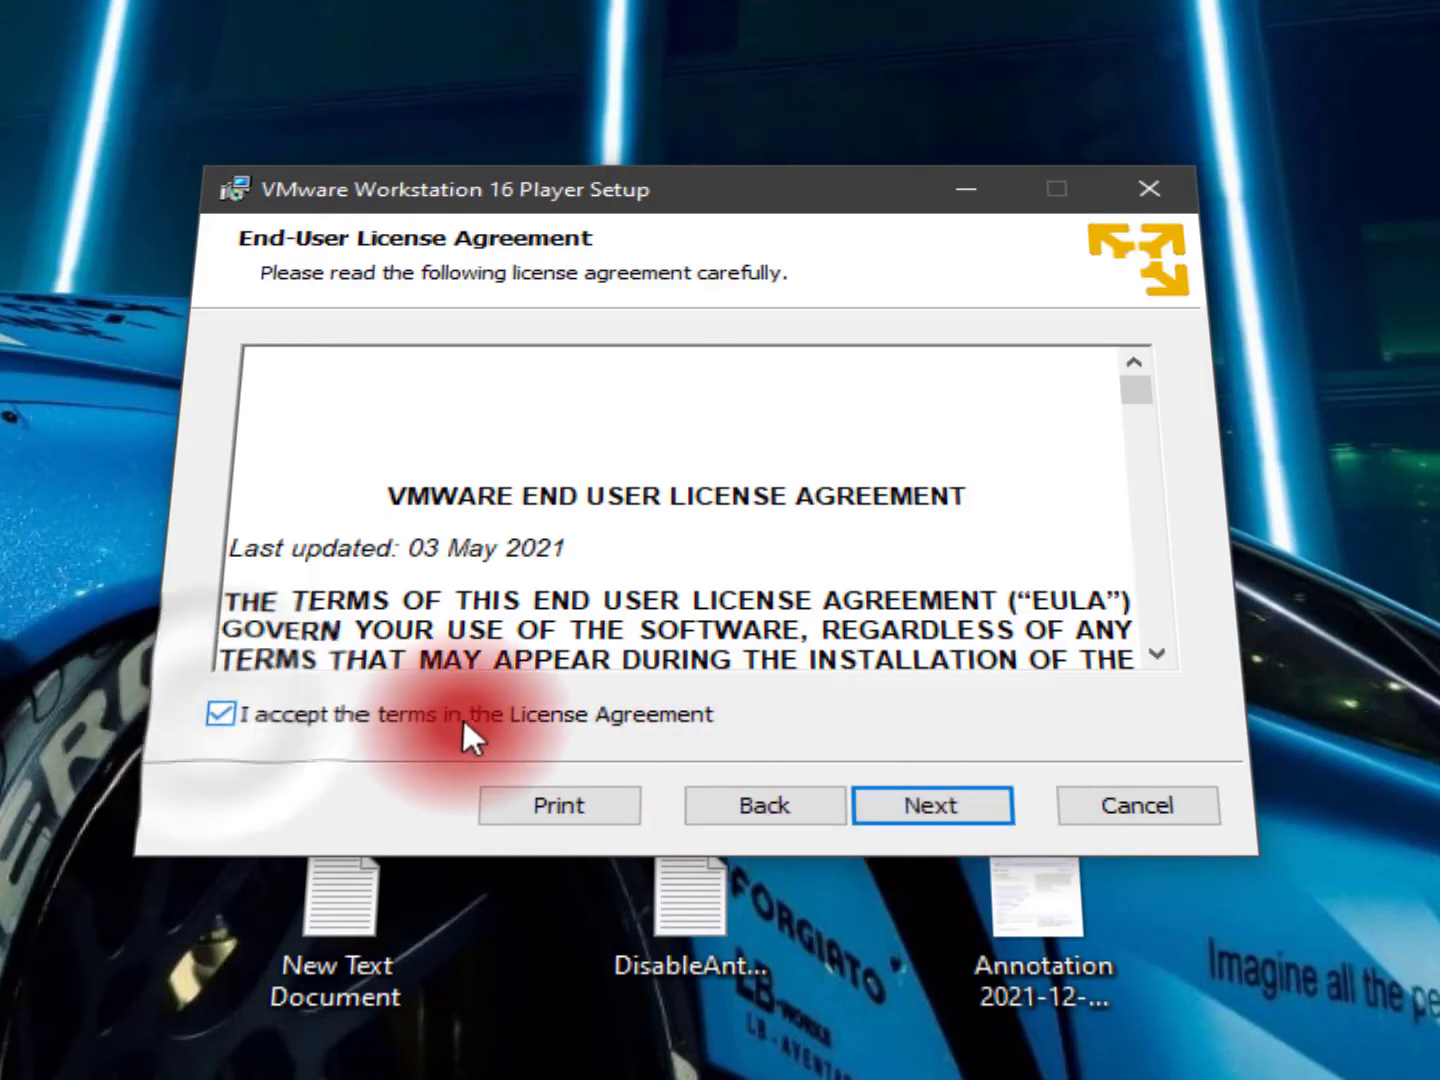
pyautogui.click(994, 814)
pyautogui.click(994, 812)
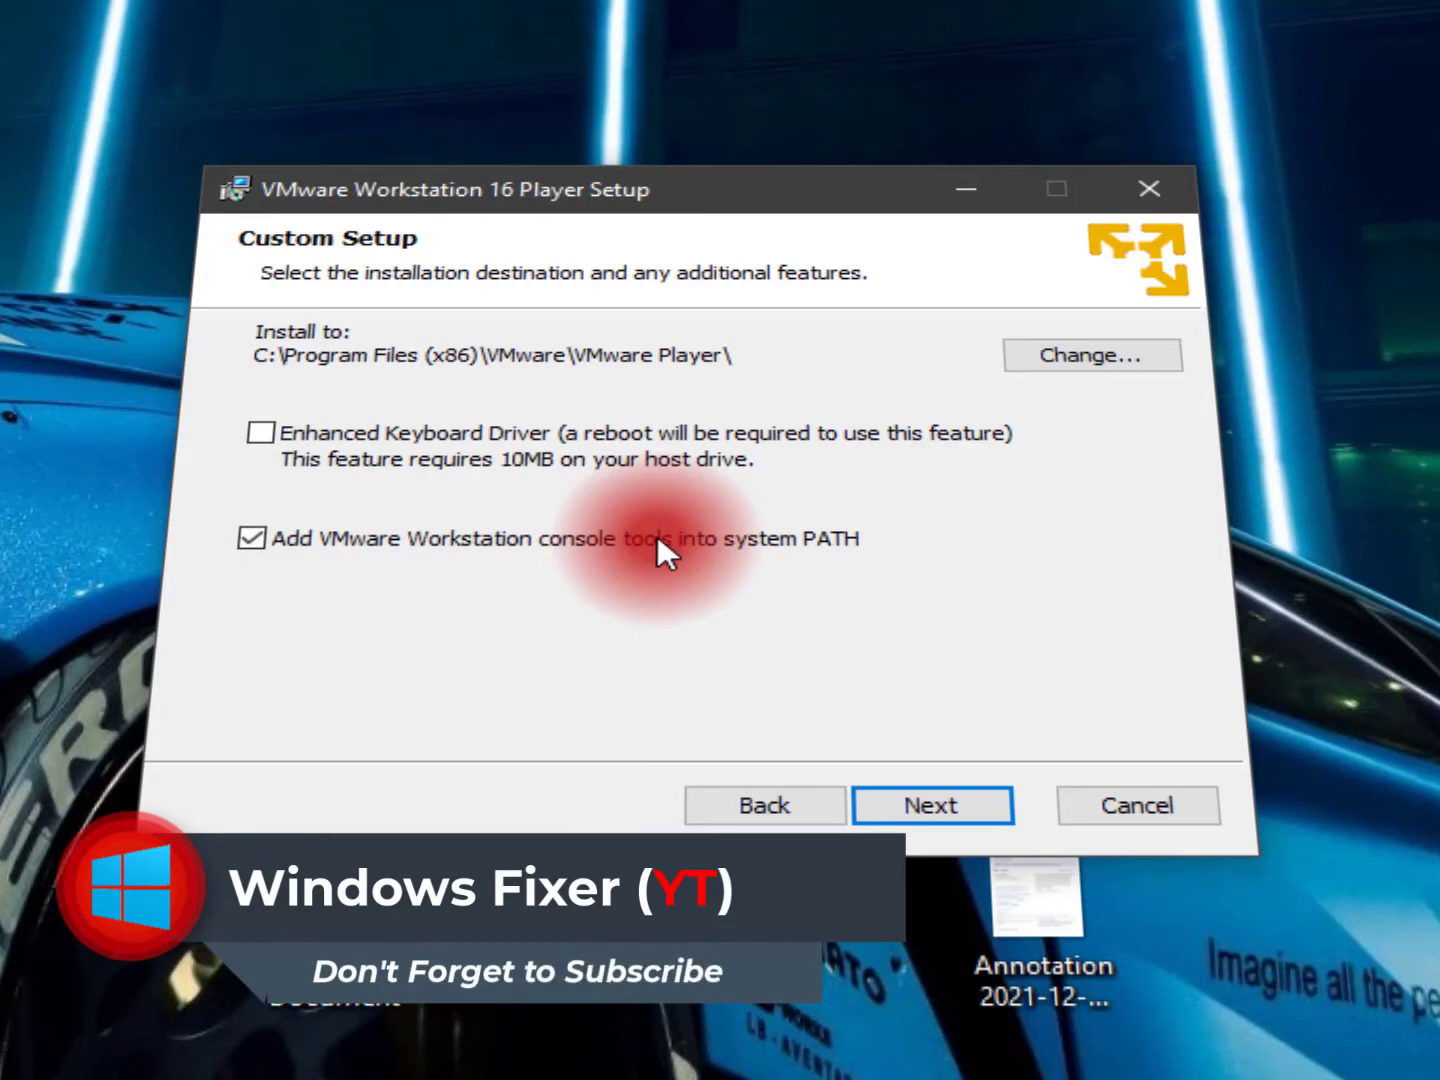
# Step: Untick 'Check for product updates on startup' and 'Join the VMware CEIP'
pyautogui.click(921, 810)
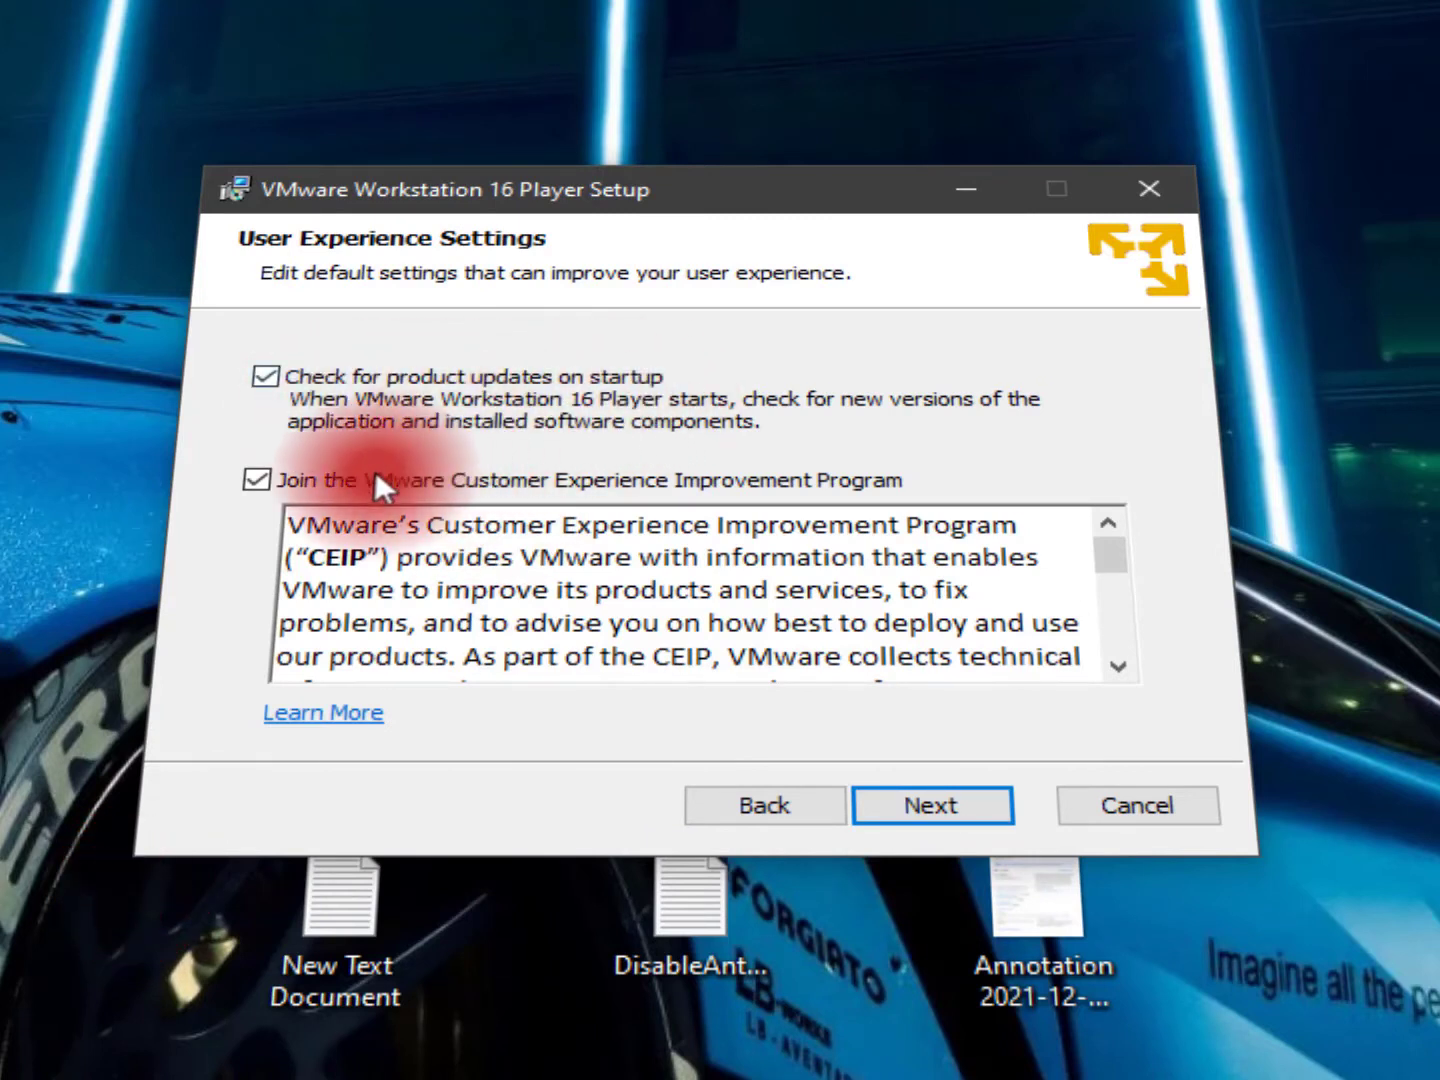
pyautogui.click(254, 476)
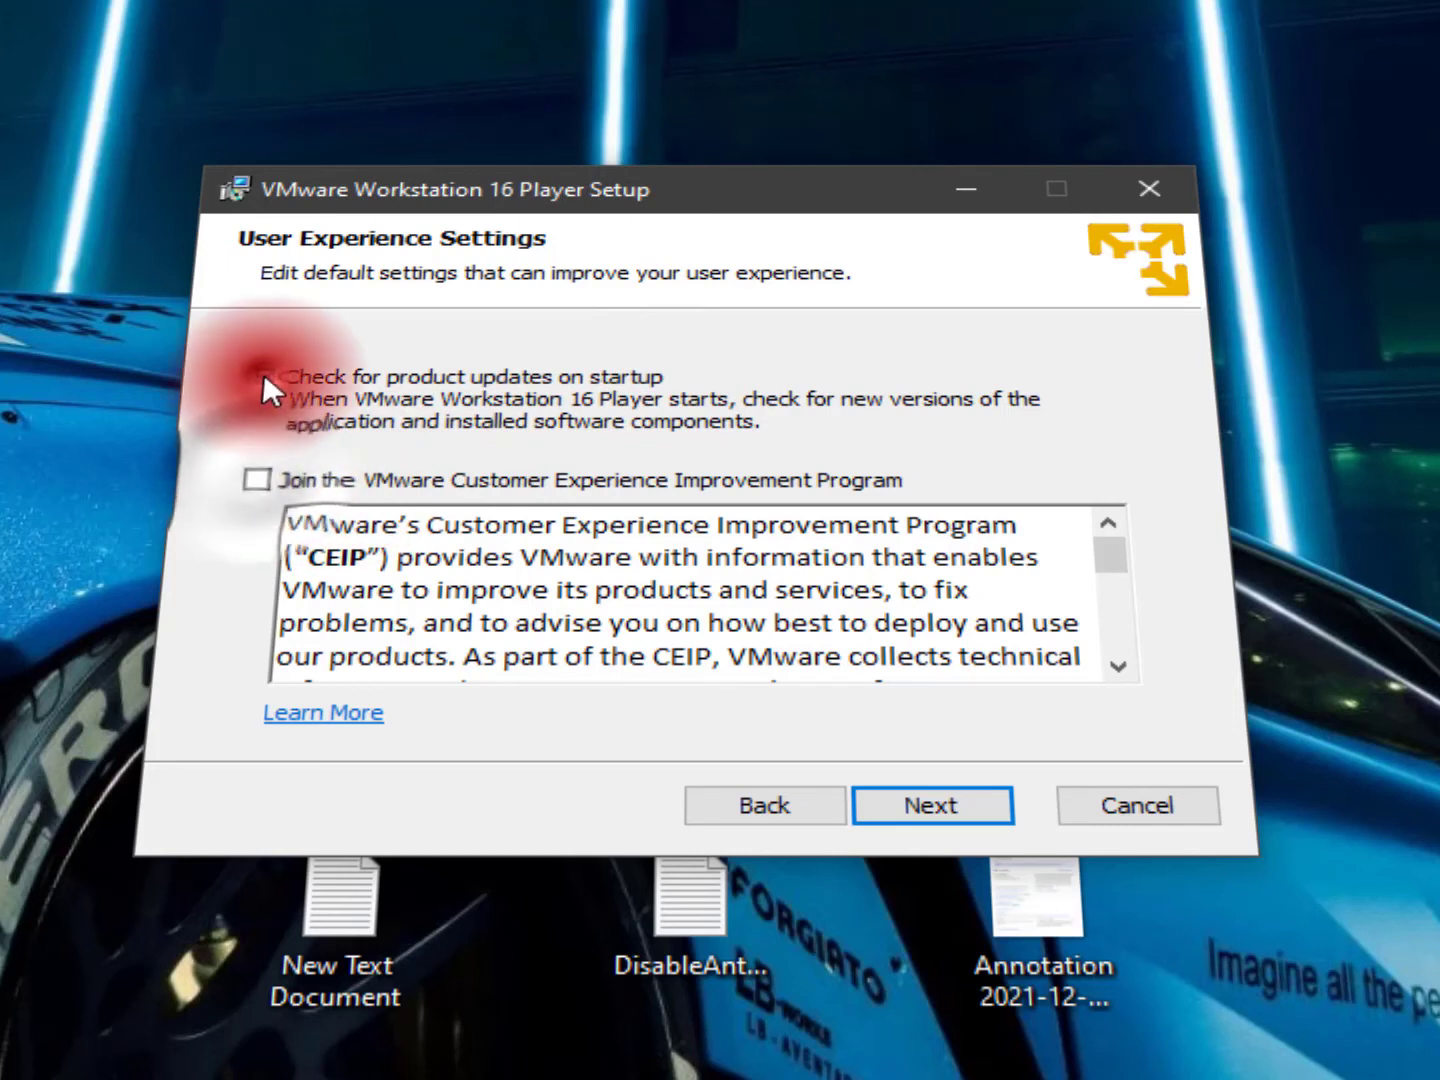
pyautogui.click(264, 375)
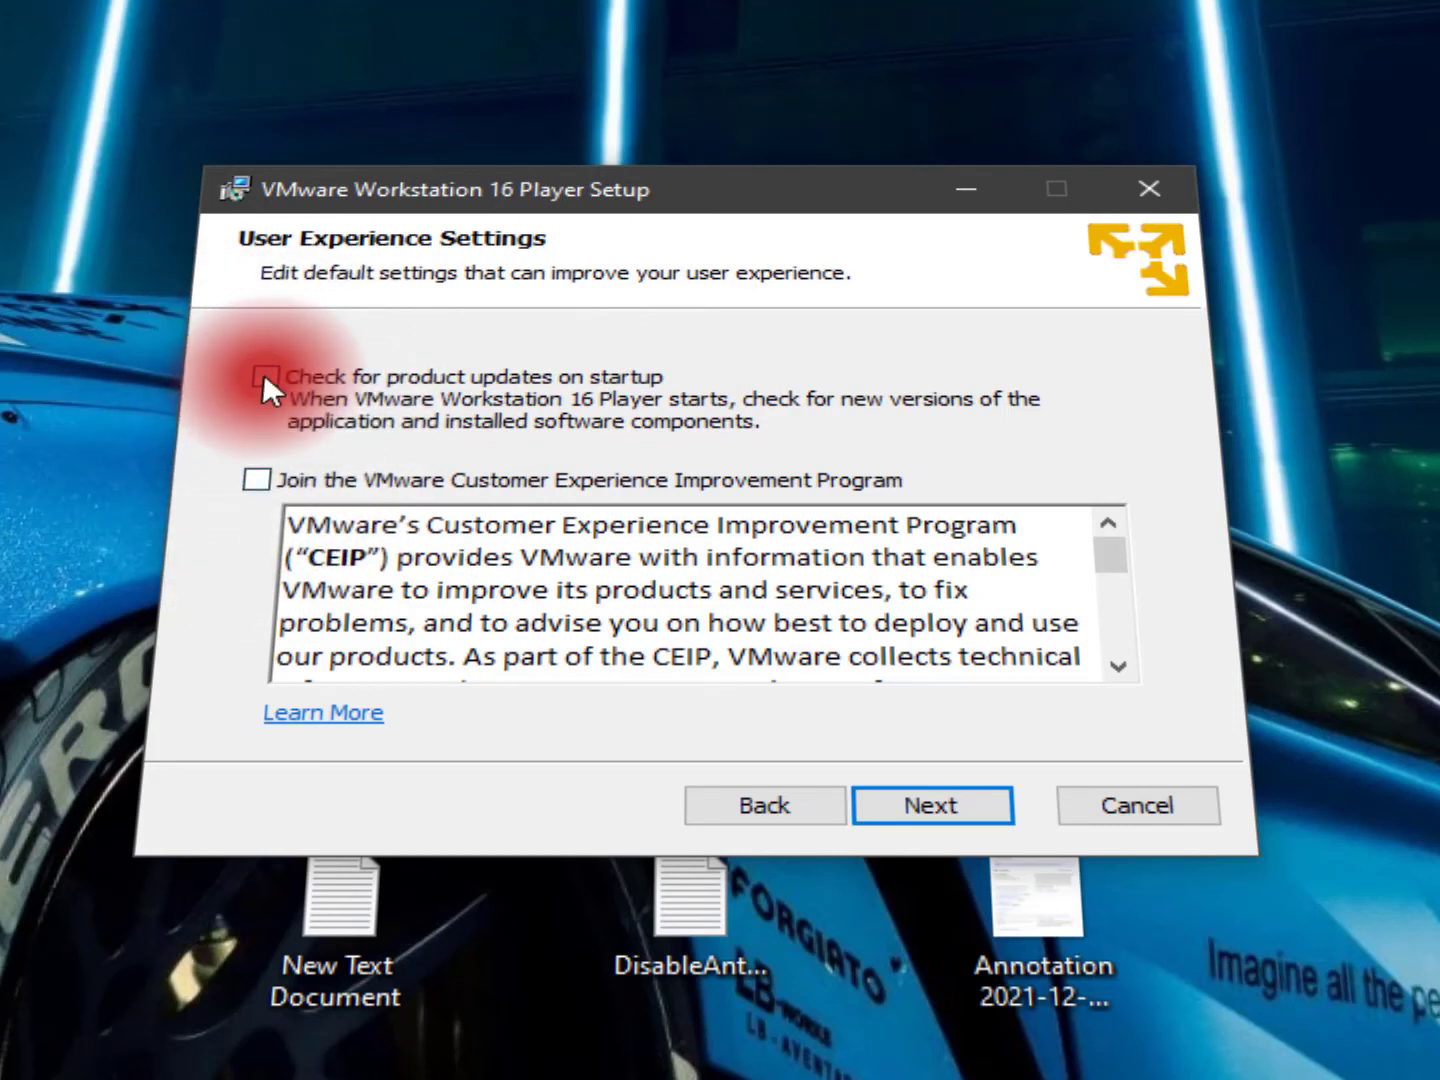
pyautogui.click(265, 376)
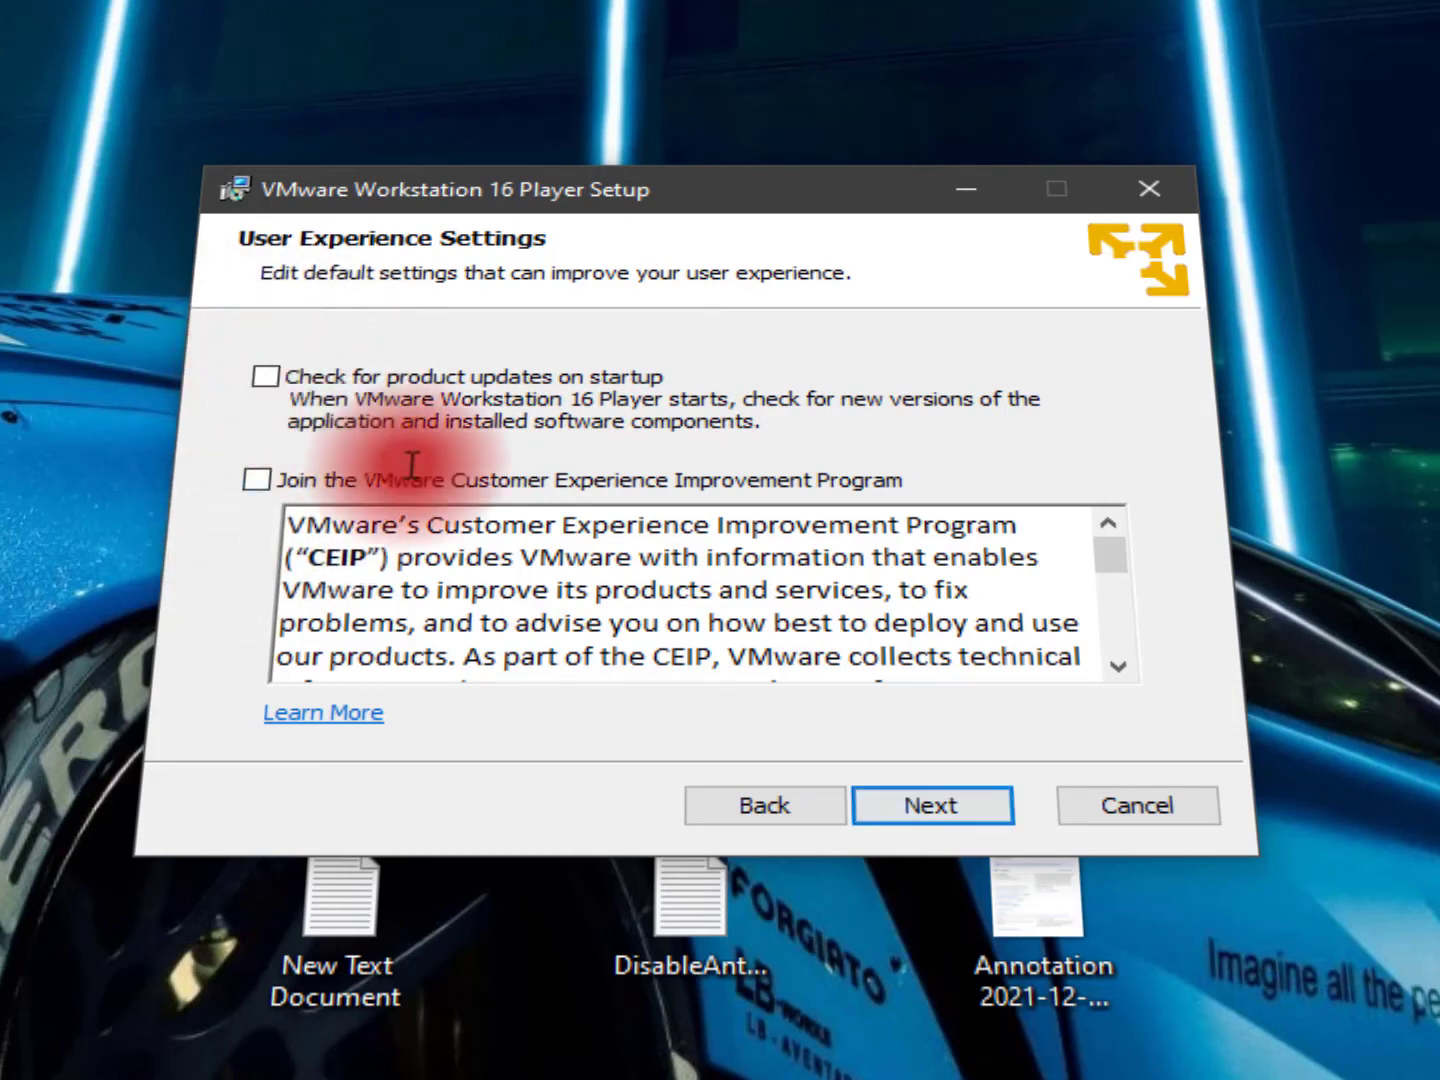
pyautogui.click(950, 800)
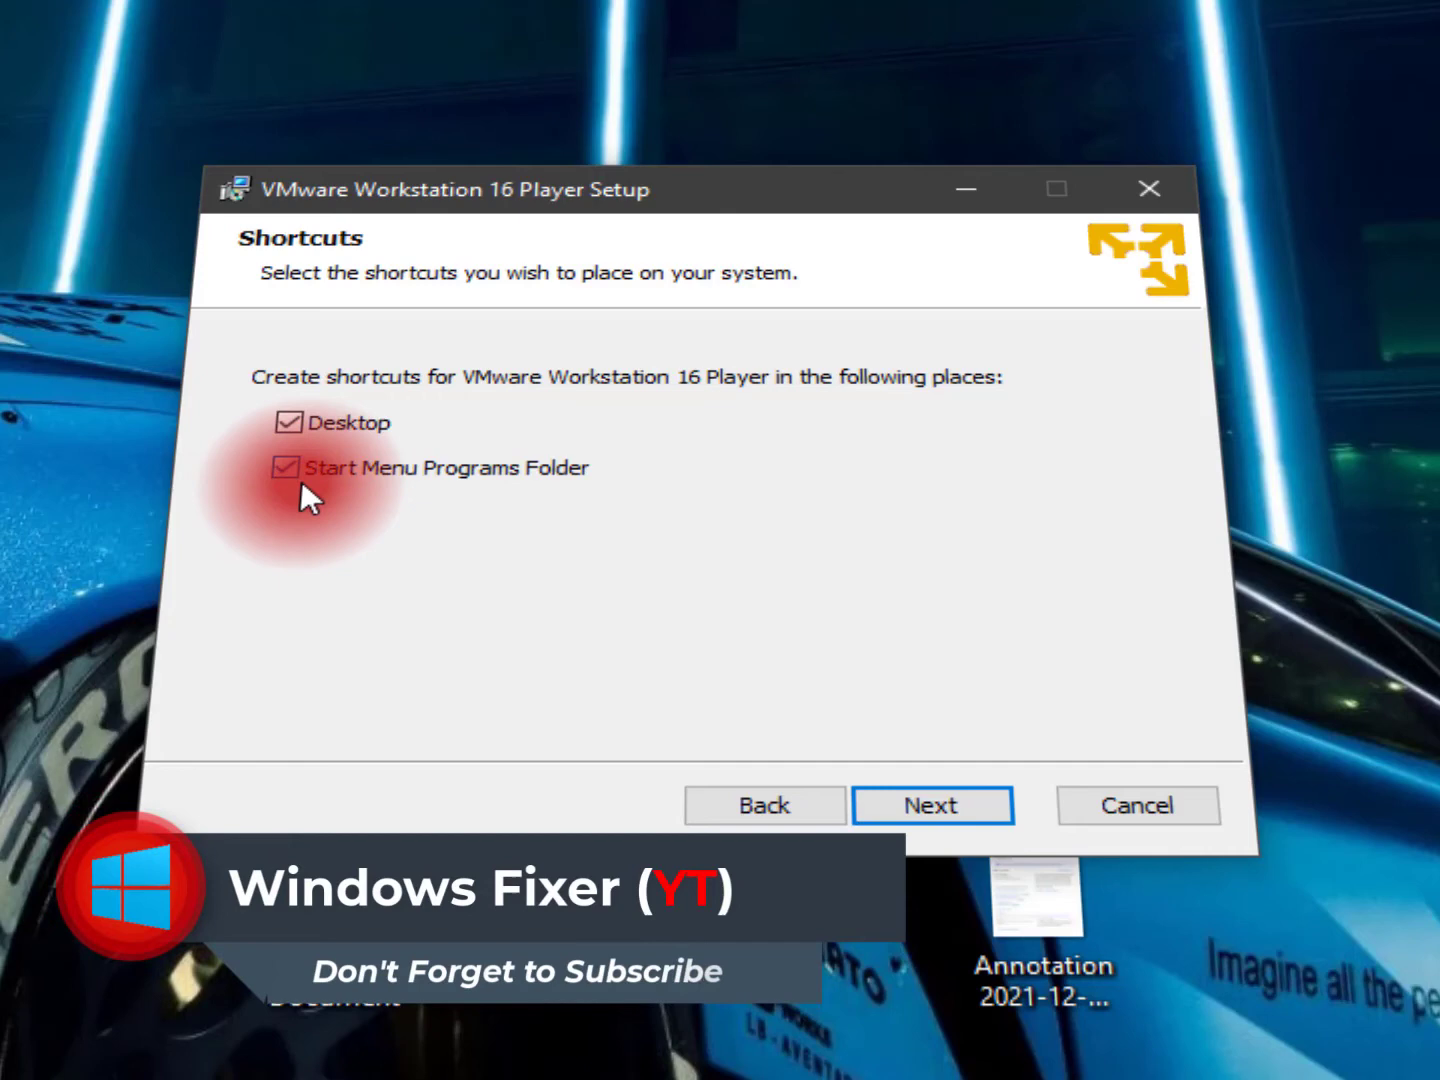
# Step: Keep the Desktop and Start Menu shortcuts and install the Player to completion
pyautogui.click(957, 798)
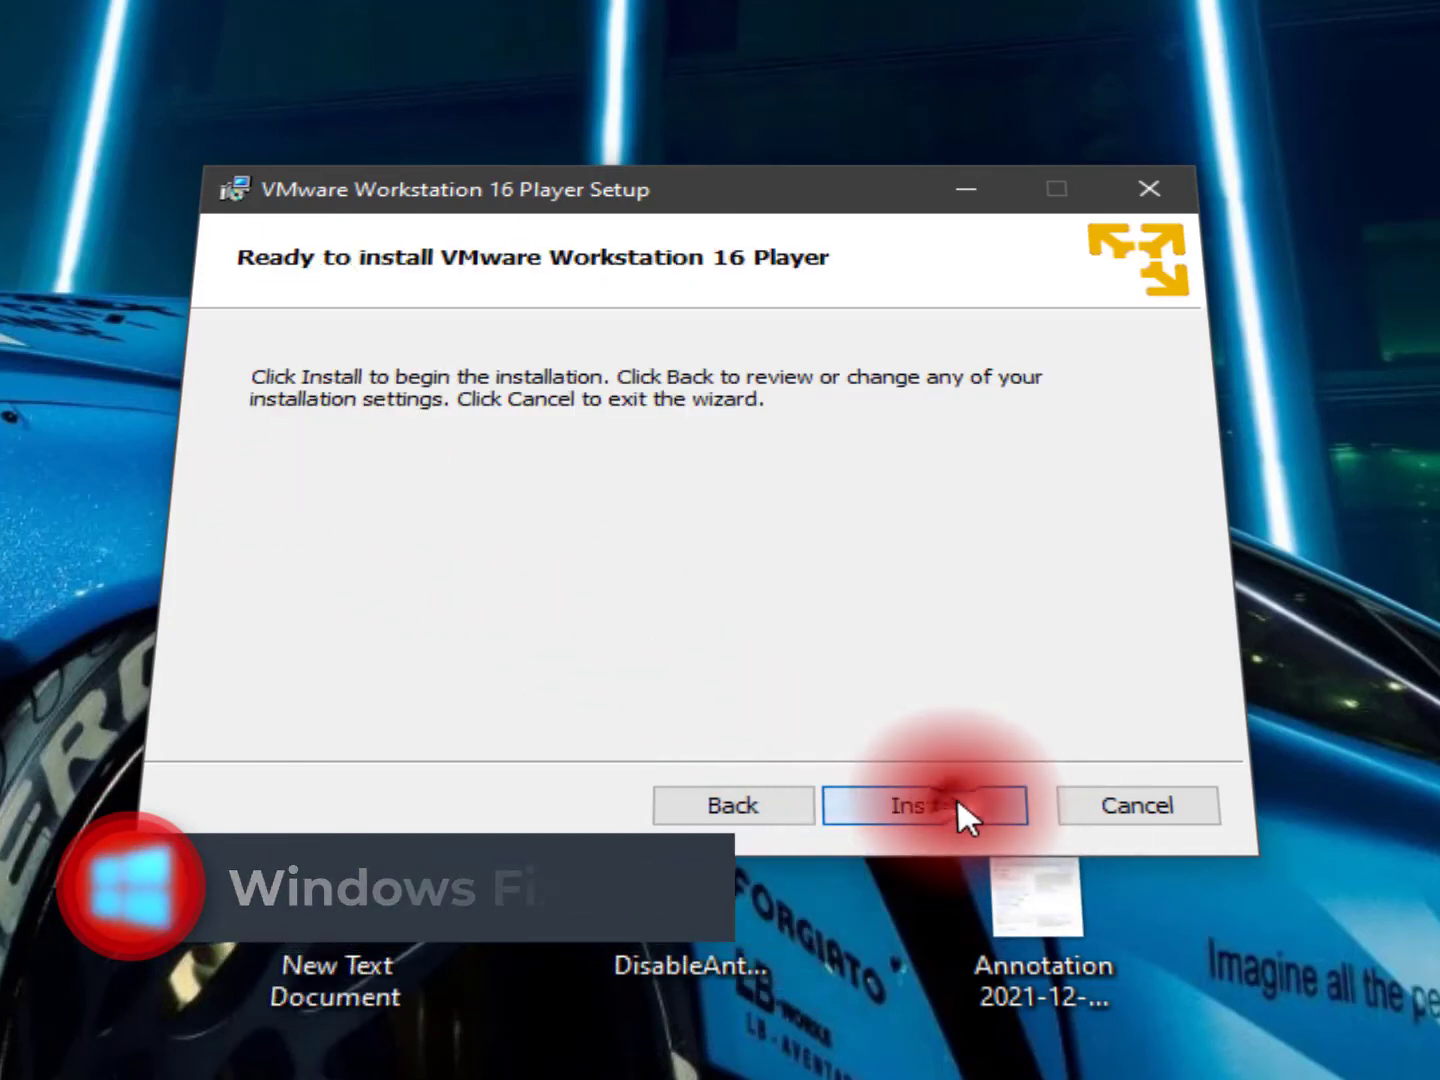
pyautogui.click(957, 796)
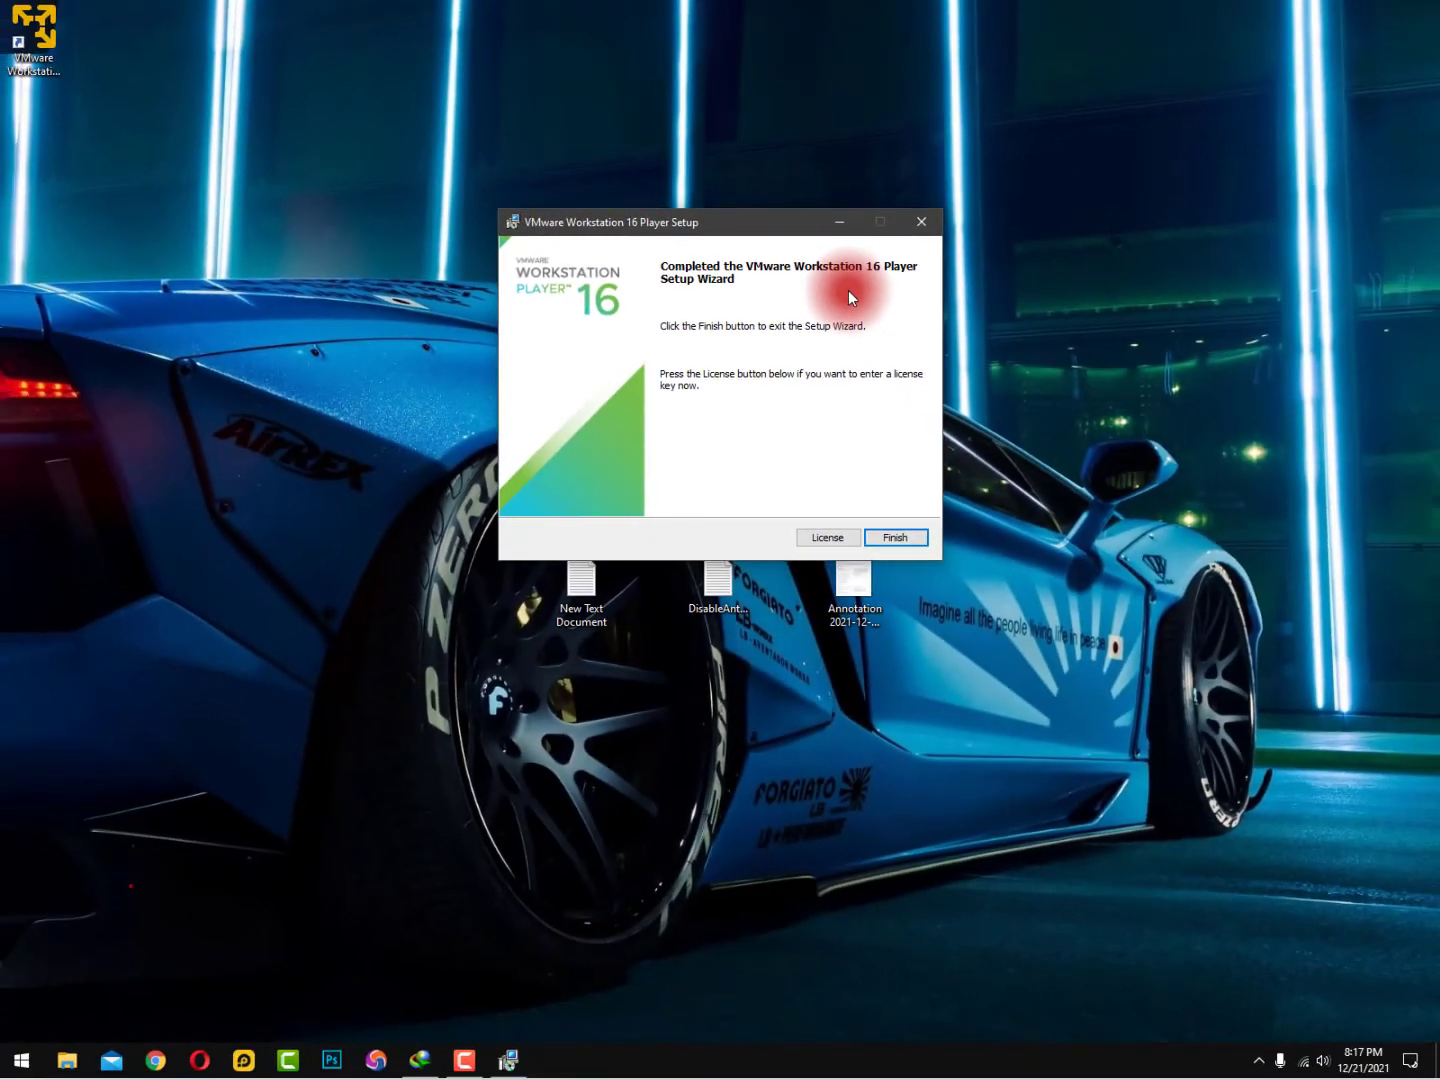
pyautogui.press('super')
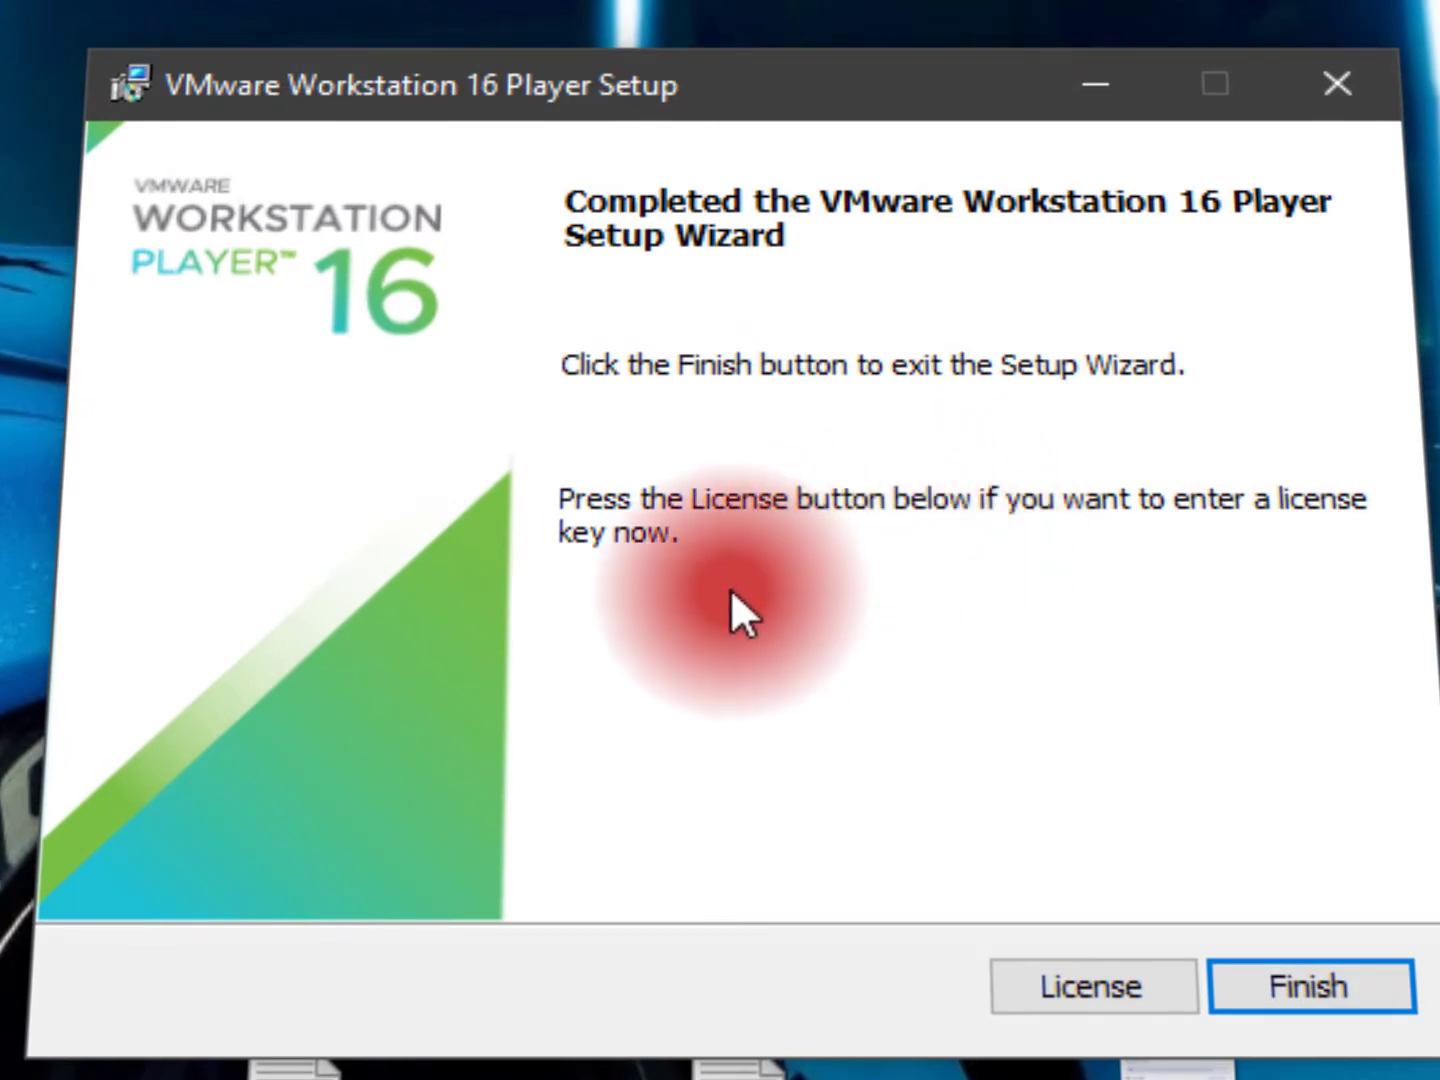
# Step: Finish the setup wizard, leaving the VMware Workstation Player shortcut on the desktop
pyautogui.click(1340, 1002)
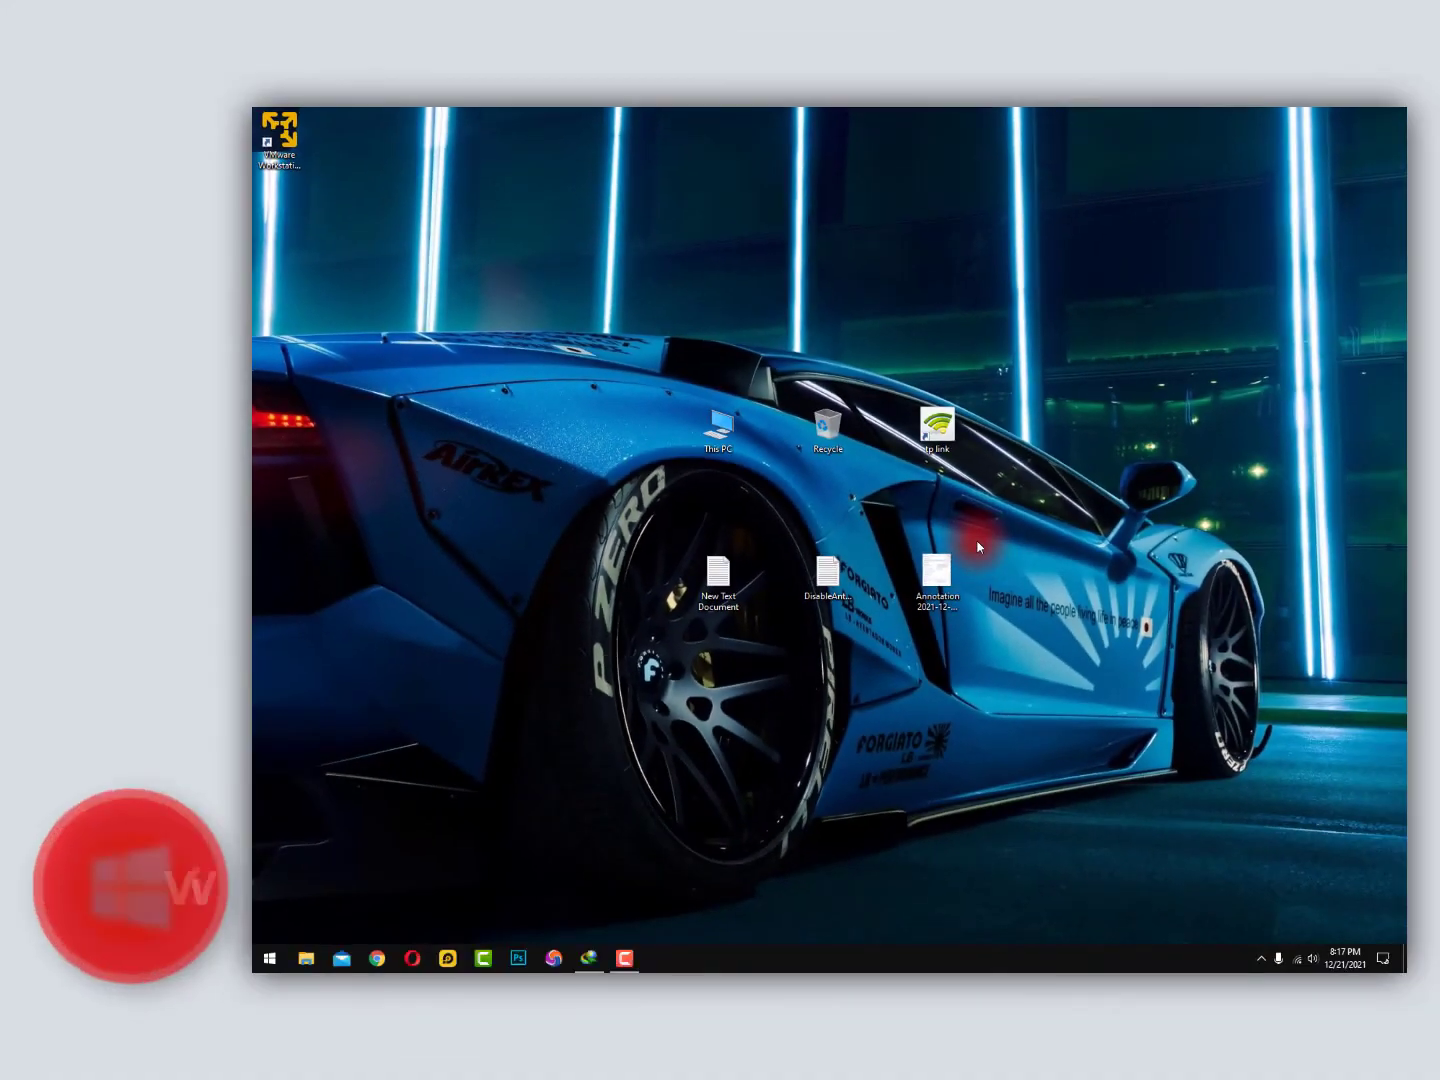